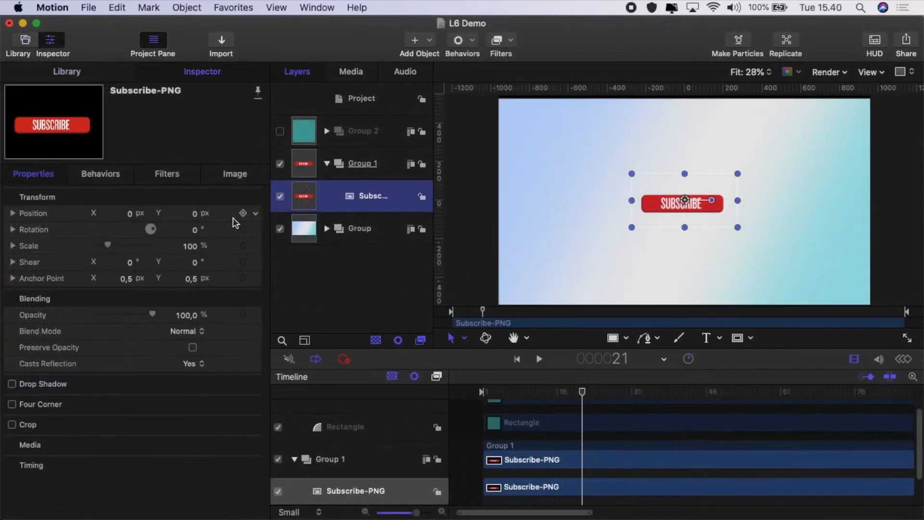
# Keyframe the Subscribe-PNG position at frame 21, and set its X position to about -1265.1 px at frame 1, beyond the canvas
pyautogui.click(244, 214)
pyautogui.moveTo(582, 391); pyautogui.dragTo(462, 389)
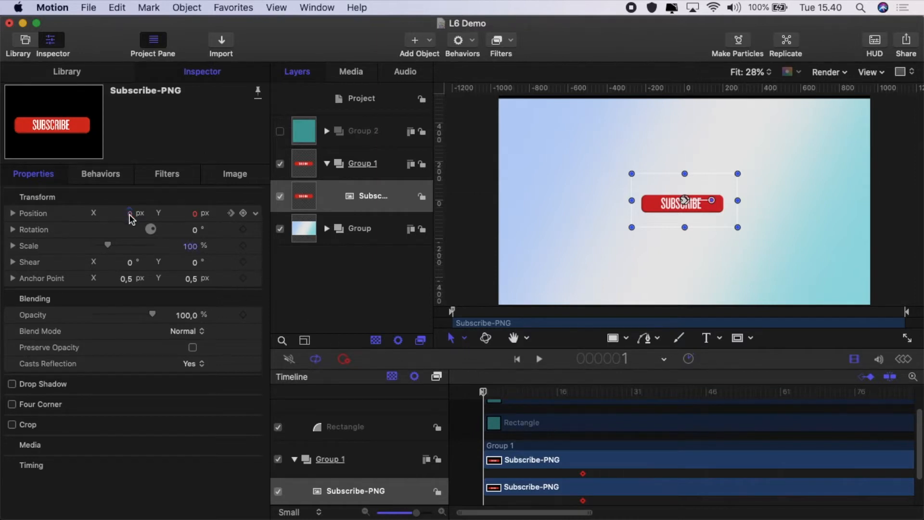
pyautogui.moveTo(130, 219)
pyautogui.mouseDown()
pyautogui.moveTo(90, 219)
pyautogui.moveTo(129, 213)
pyautogui.mouseUp()
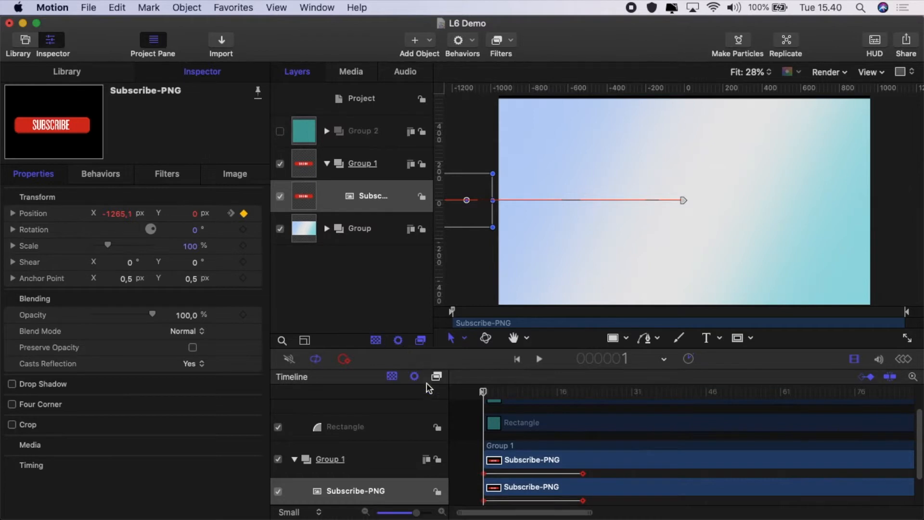
# Preview the Subscribe-PNG slide-in animation twice, starting from frame 1 each time
pyautogui.click(539, 360)
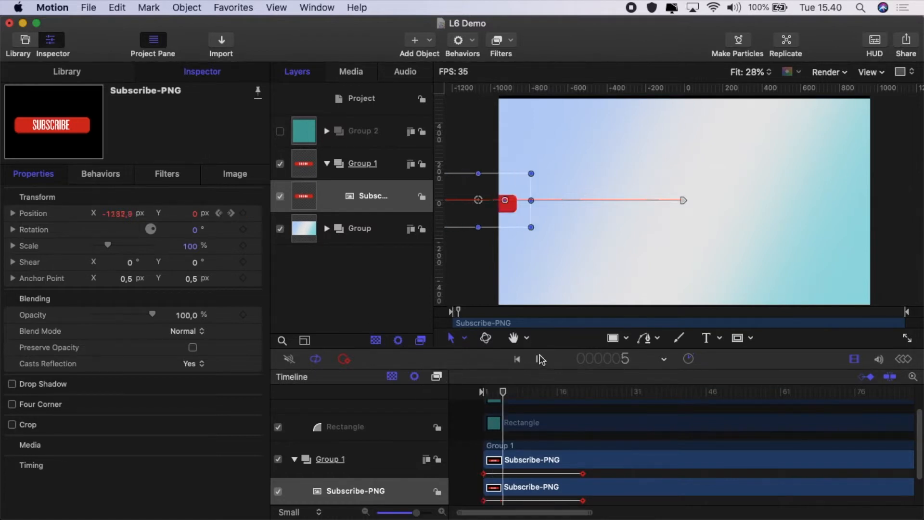
pyautogui.click(540, 360)
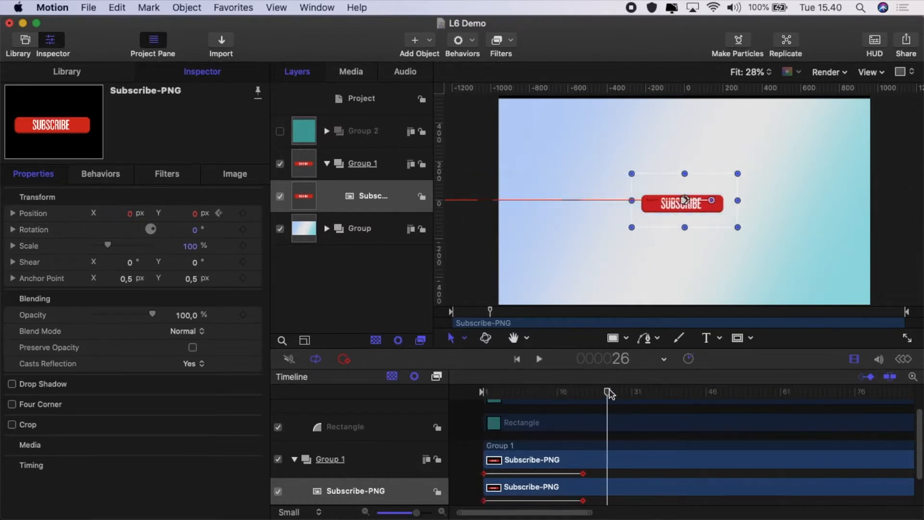
pyautogui.moveTo(607, 391); pyautogui.dragTo(469, 371)
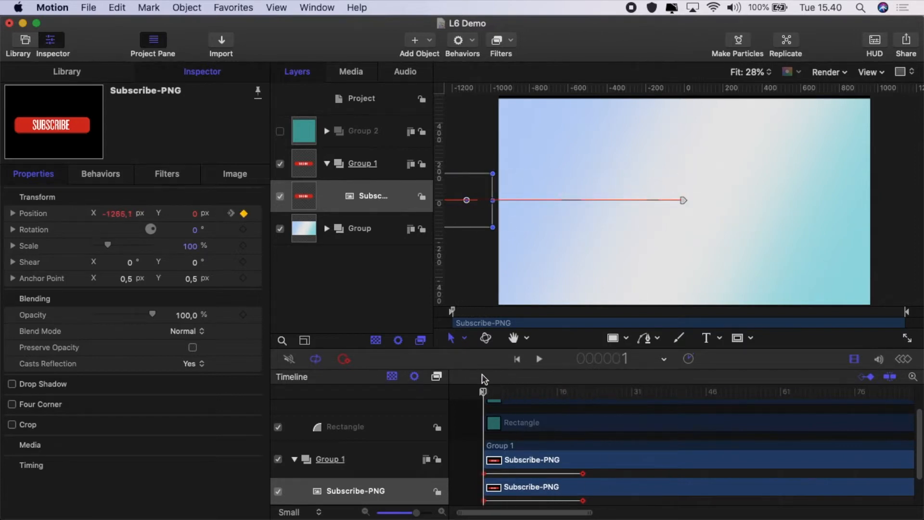
pyautogui.click(539, 359)
pyautogui.click(540, 360)
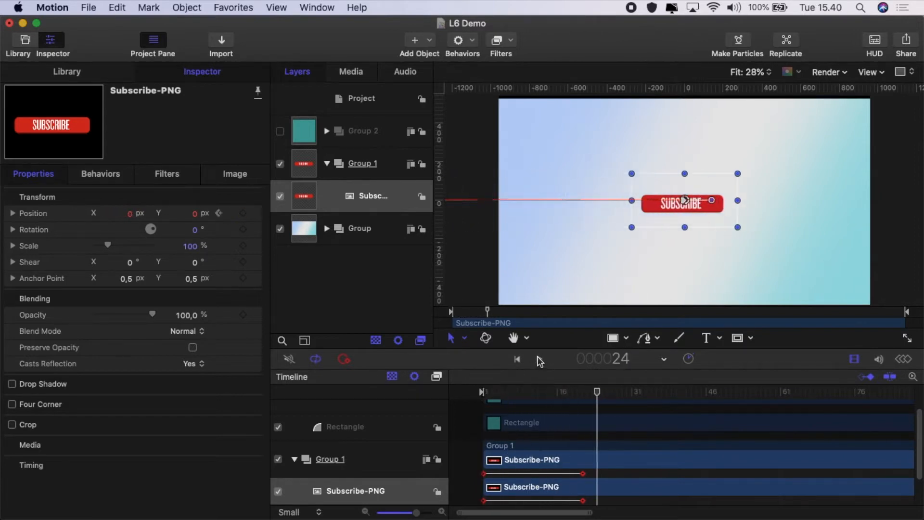
# Move the second Subscribe-PNG position keyframe to frame 15 to speed up the slide-in
pyautogui.moveTo(597, 394); pyautogui.dragTo(552, 392)
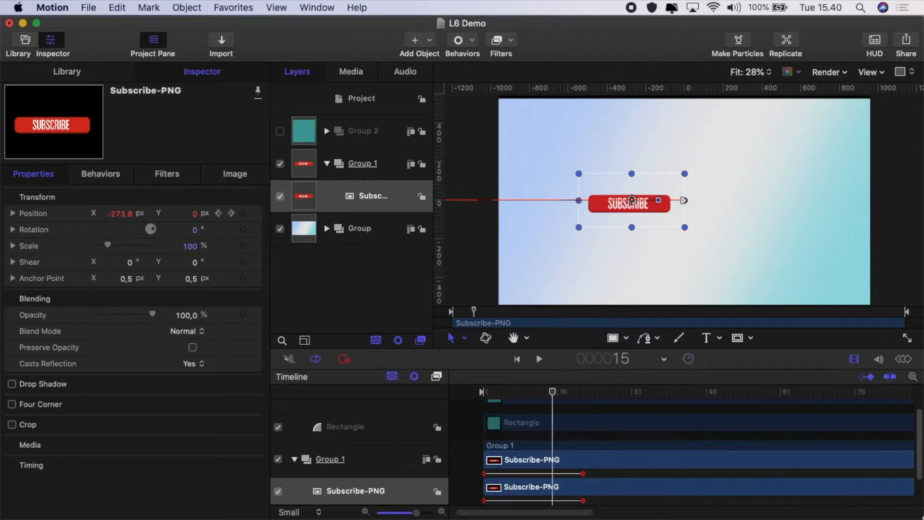
pyautogui.click(583, 501)
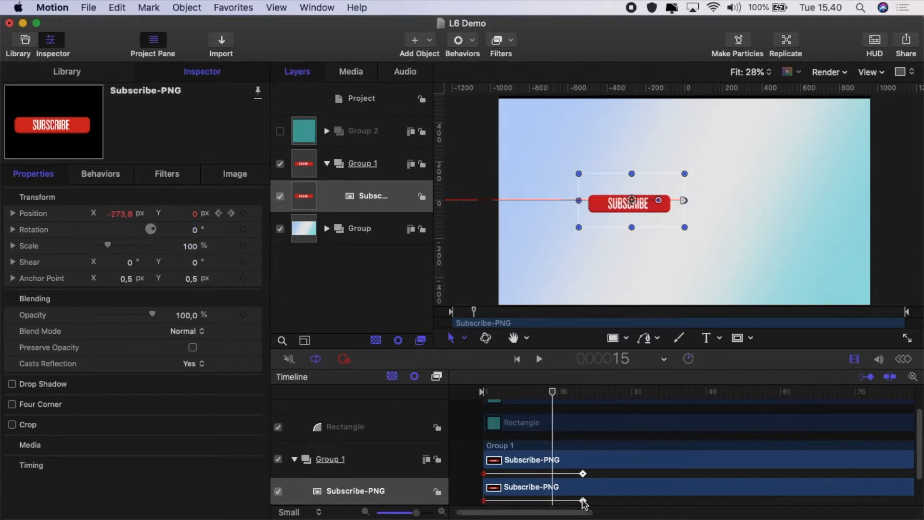
pyautogui.moveTo(584, 501); pyautogui.dragTo(553, 501)
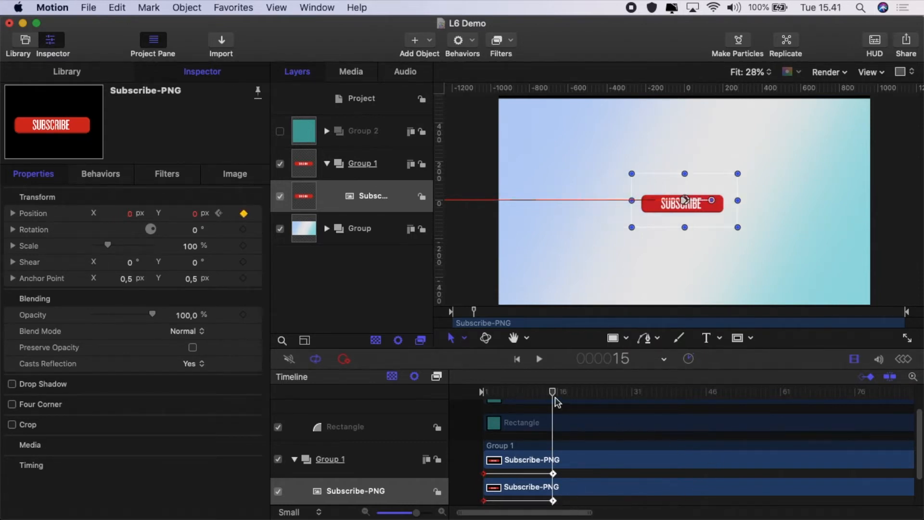
# Preview the shortened slide-in animation from frame 1 and return the playhead to the start
pyautogui.moveTo(556, 396); pyautogui.dragTo(458, 399)
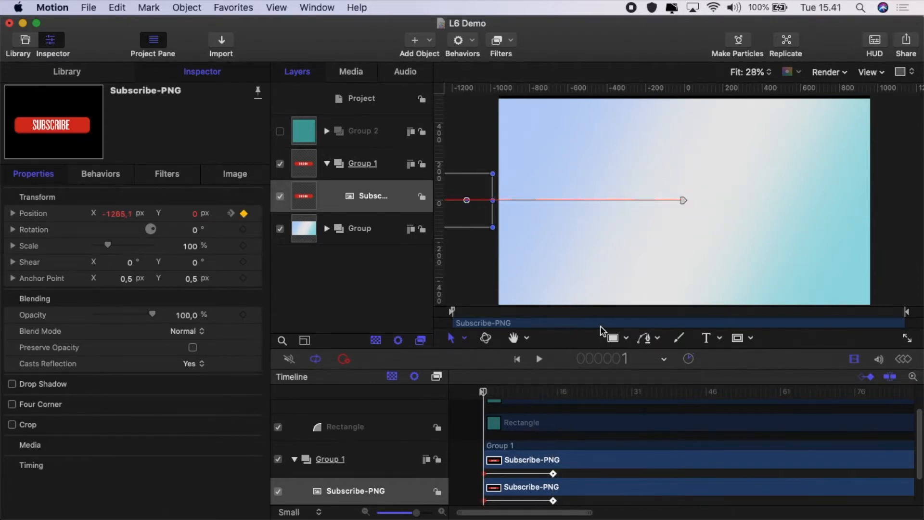
pyautogui.click(539, 359)
pyautogui.click(539, 359)
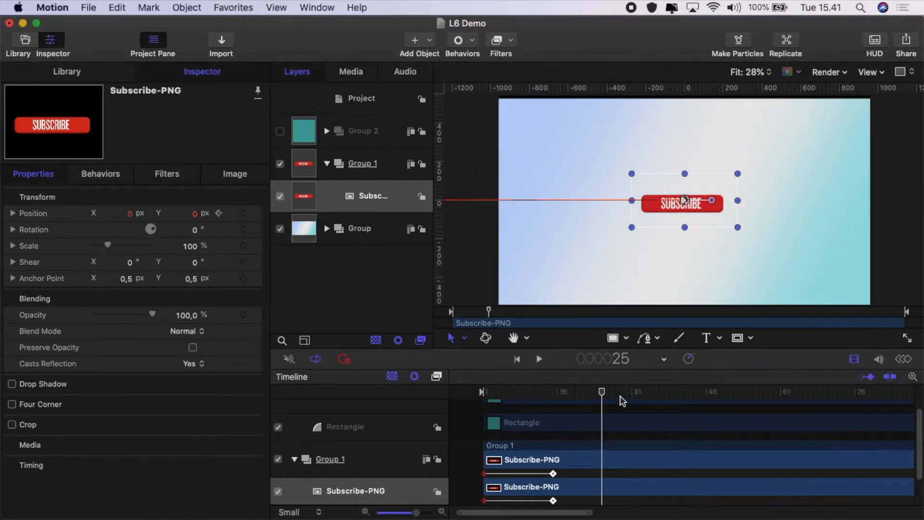
pyautogui.moveTo(602, 395); pyautogui.dragTo(471, 399)
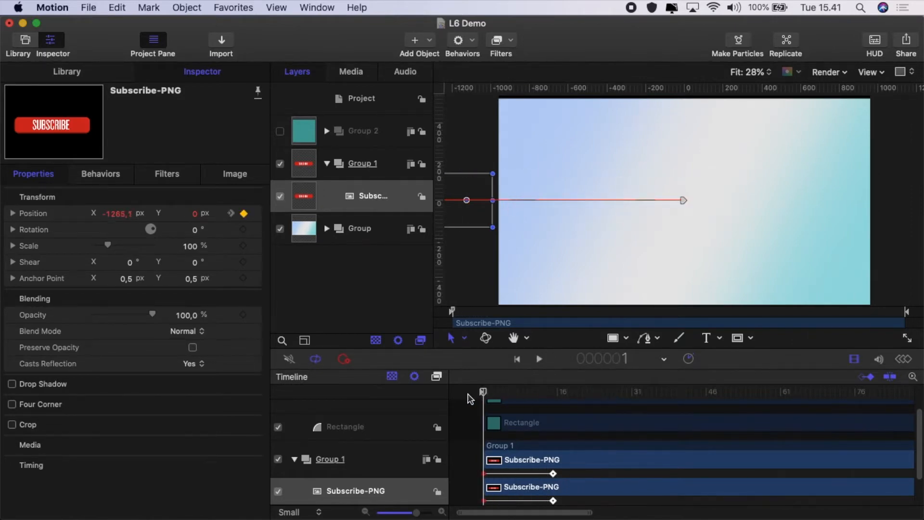
# Show the Keyframe Editor, select both Position X keyframes on the curve, and apply Ease Both to them
pyautogui.click(904, 360)
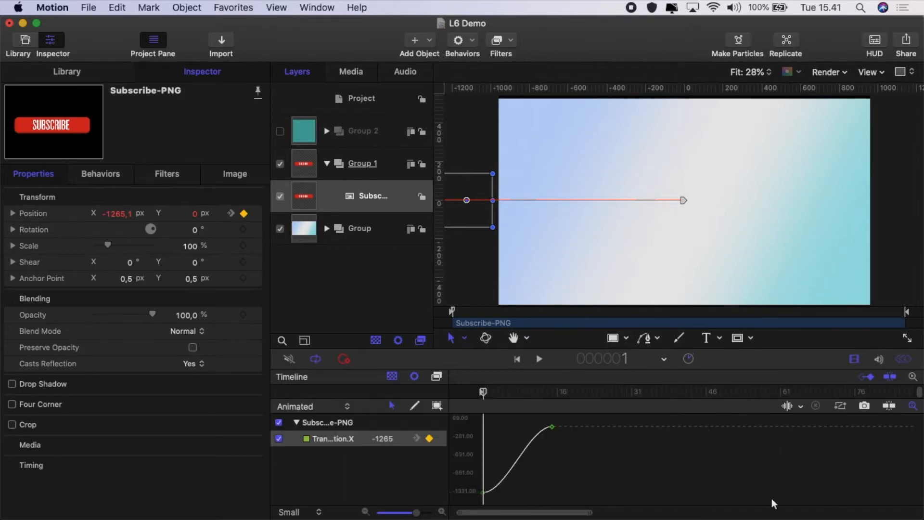
pyautogui.moveTo(468, 417); pyautogui.dragTo(591, 506)
pyautogui.rightClick(553, 427)
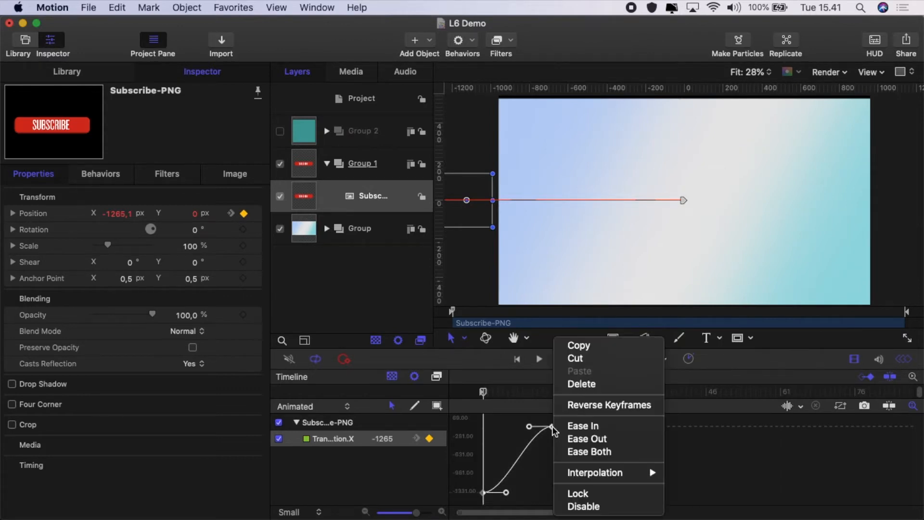
pyautogui.click(596, 450)
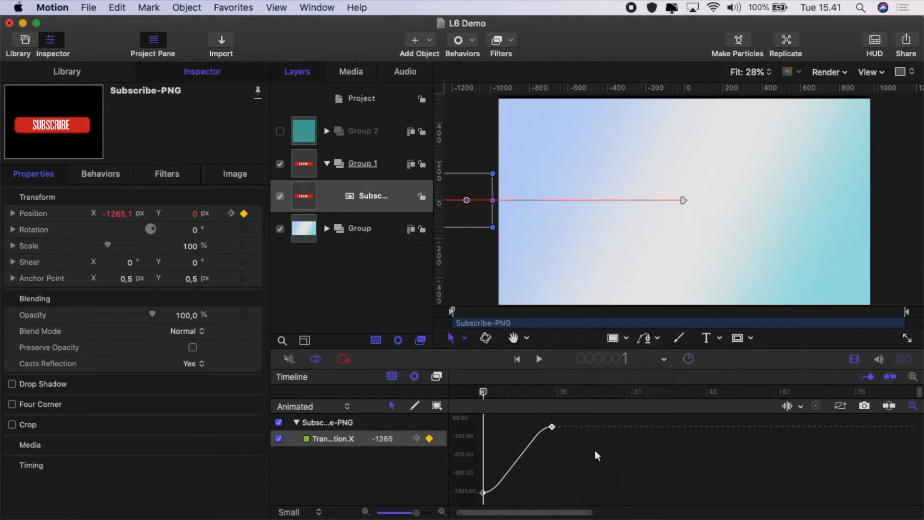
# Hide the Keyframe Editor, deselect everything, and preview the Ease Both slide-in animation
pyautogui.click(903, 362)
pyautogui.click(465, 437)
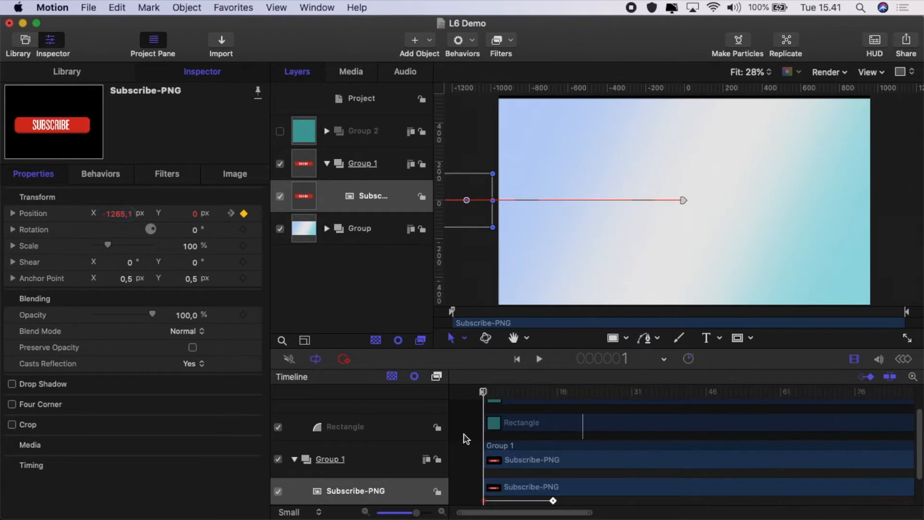
pyautogui.click(539, 359)
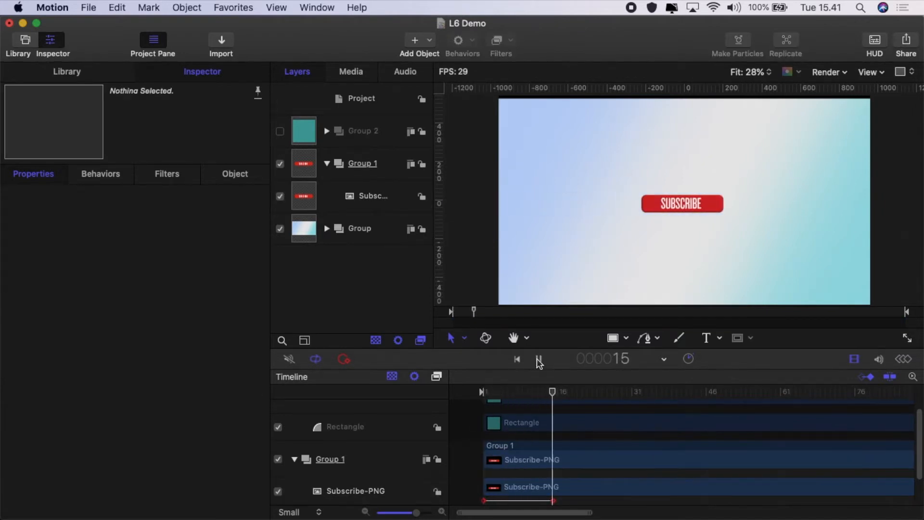
pyautogui.click(539, 359)
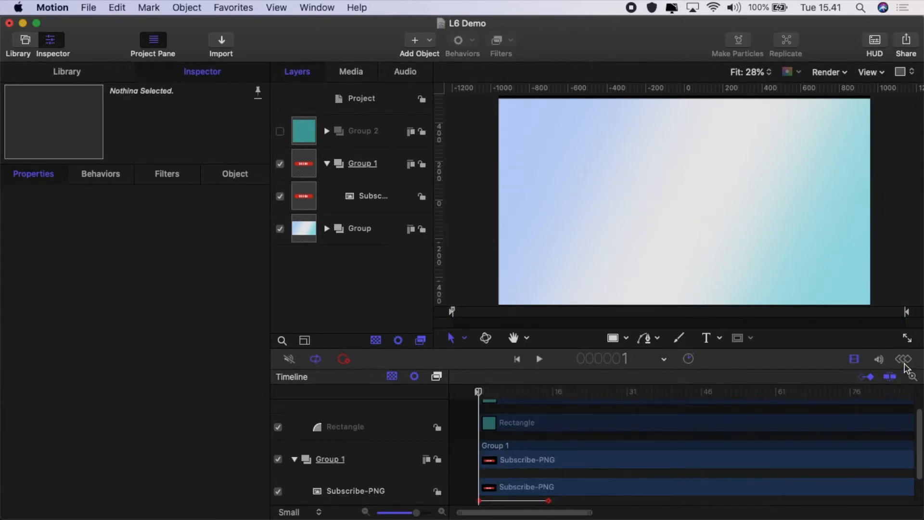
# Reopen the Keyframe Editor for the Subscribe-PNG layer and set both Position X keyframes to Constant interpolation
pyautogui.click(904, 360)
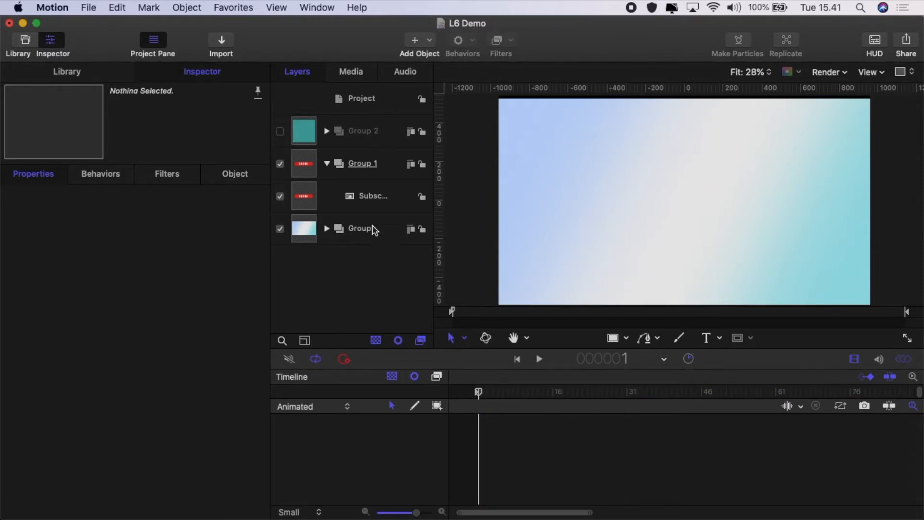
pyautogui.click(365, 191)
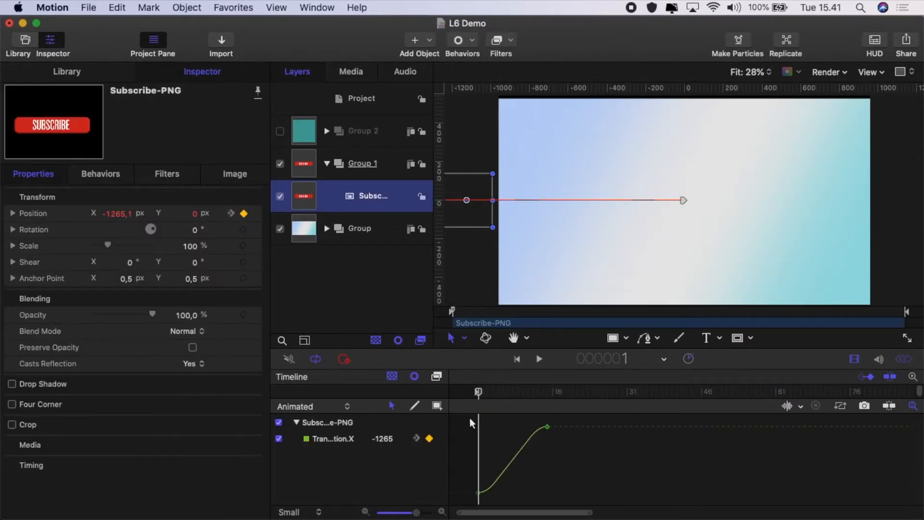
pyautogui.moveTo(469, 420); pyautogui.dragTo(564, 502)
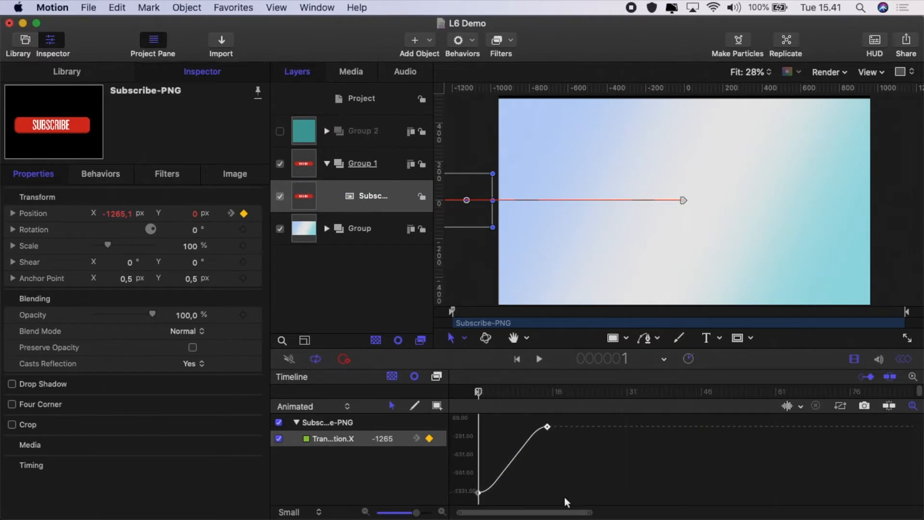
pyautogui.rightClick(548, 427)
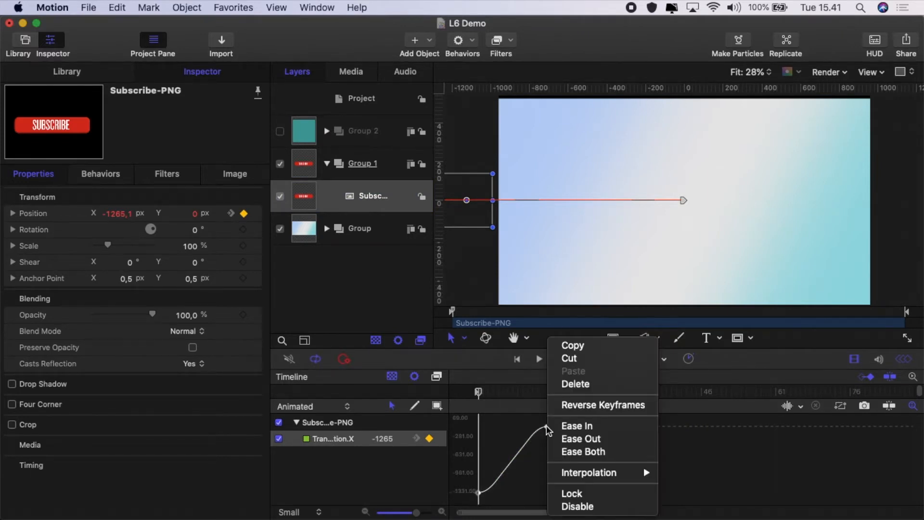
pyautogui.moveTo(593, 472)
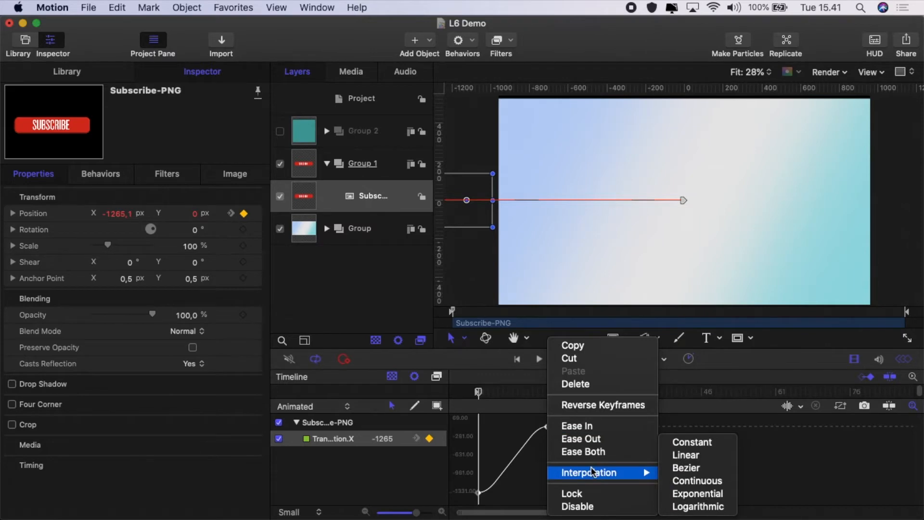
pyautogui.click(692, 442)
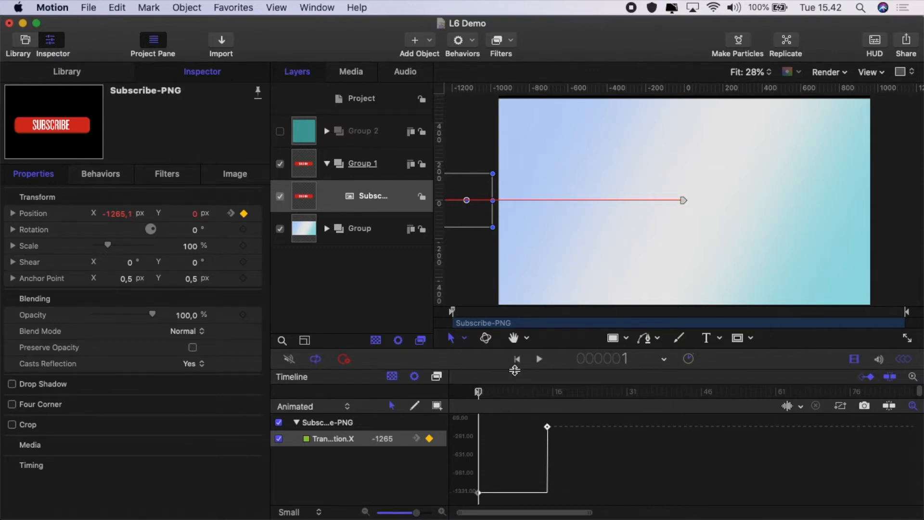
# Play the animation with Constant interpolation twice from the start, then return the playhead to frame 1
pyautogui.click(539, 359)
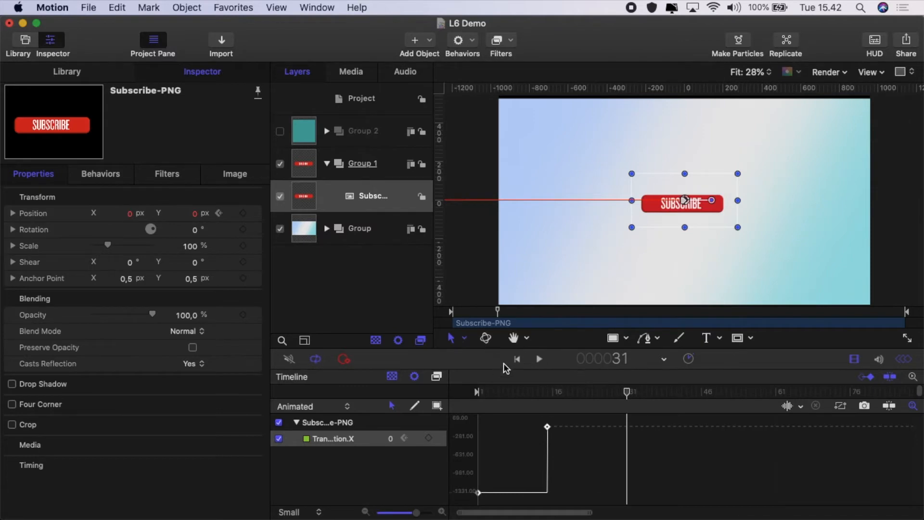
pyautogui.click(517, 359)
pyautogui.click(536, 360)
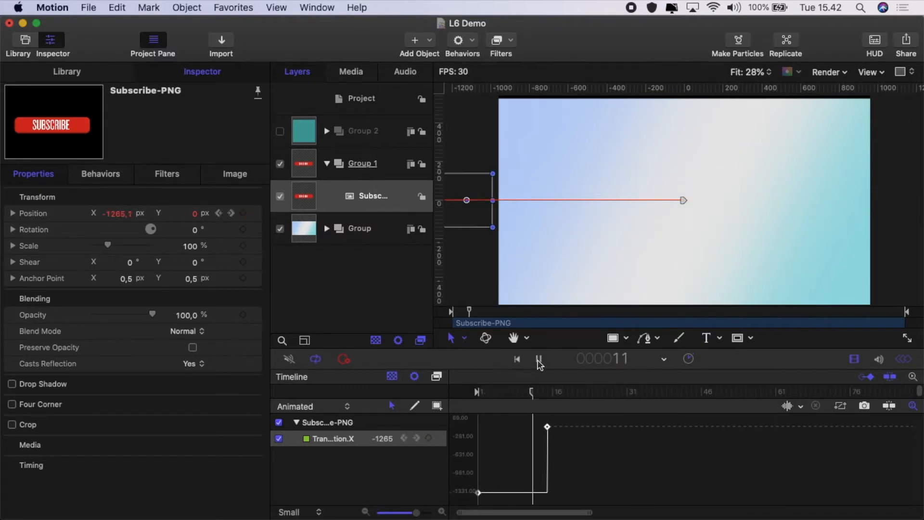
pyautogui.click(536, 360)
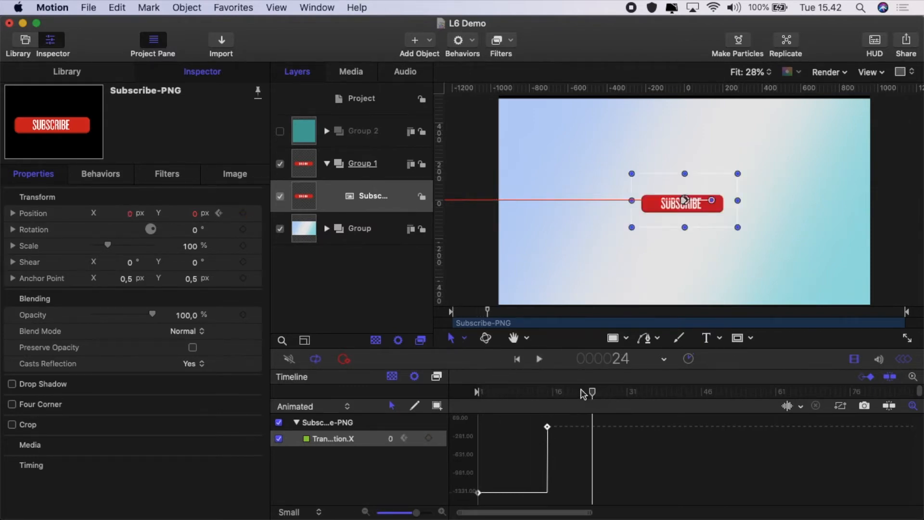
pyautogui.moveTo(592, 393); pyautogui.dragTo(448, 377)
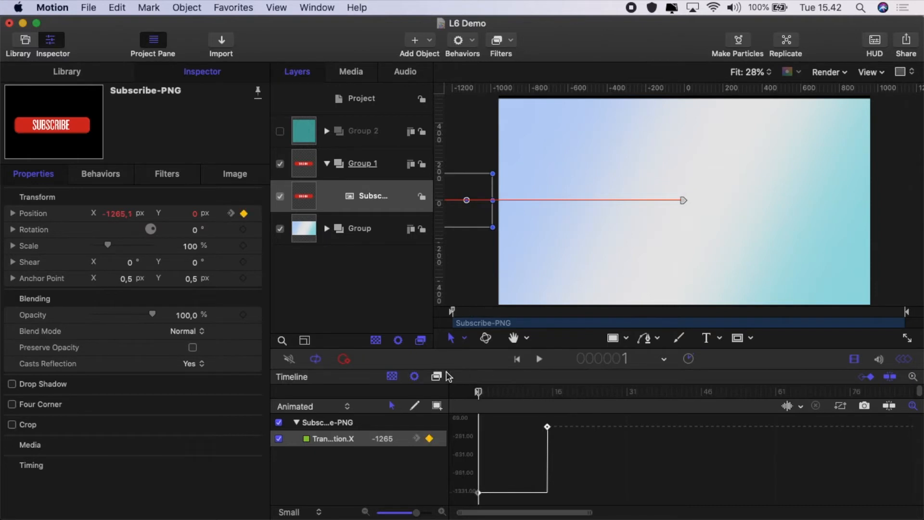
# Change the interpolation of both selected Position X keyframes to Linear
pyautogui.rightClick(547, 427)
pyautogui.moveTo(625, 479)
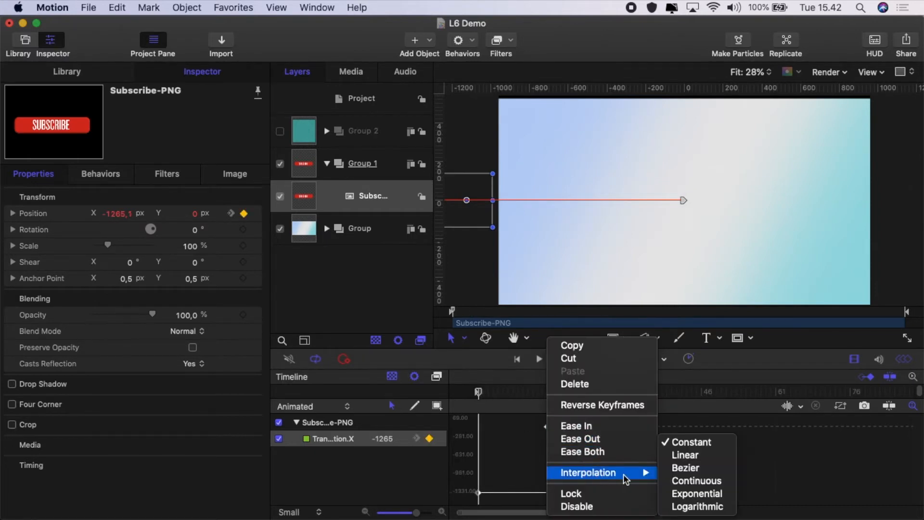
pyautogui.click(697, 457)
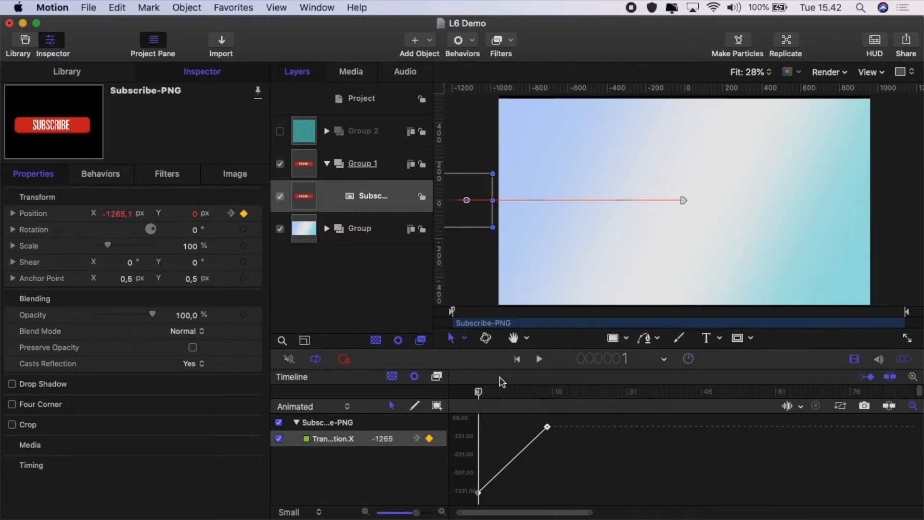
# Play the animation with Linear interpolation twice from the start, then return the playhead to frame 1
pyautogui.click(539, 360)
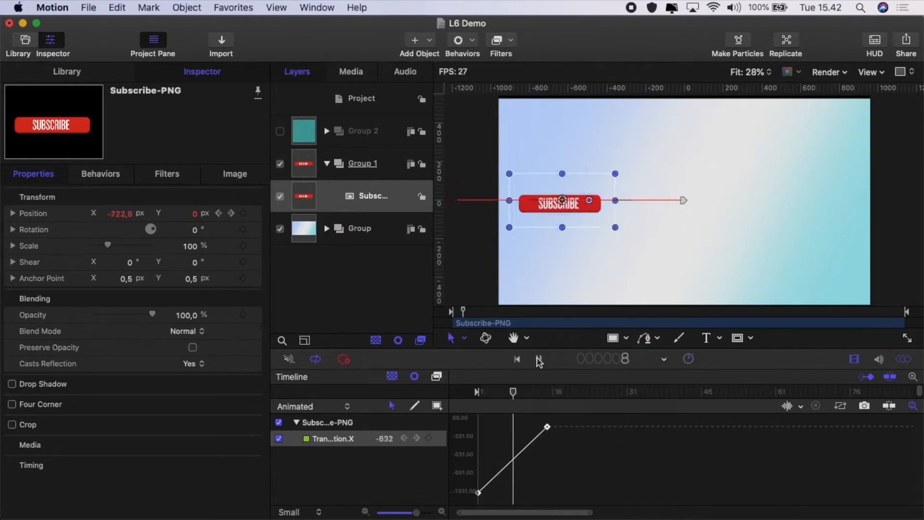
pyautogui.click(539, 360)
pyautogui.moveTo(592, 393); pyautogui.dragTo(467, 386)
pyautogui.click(539, 359)
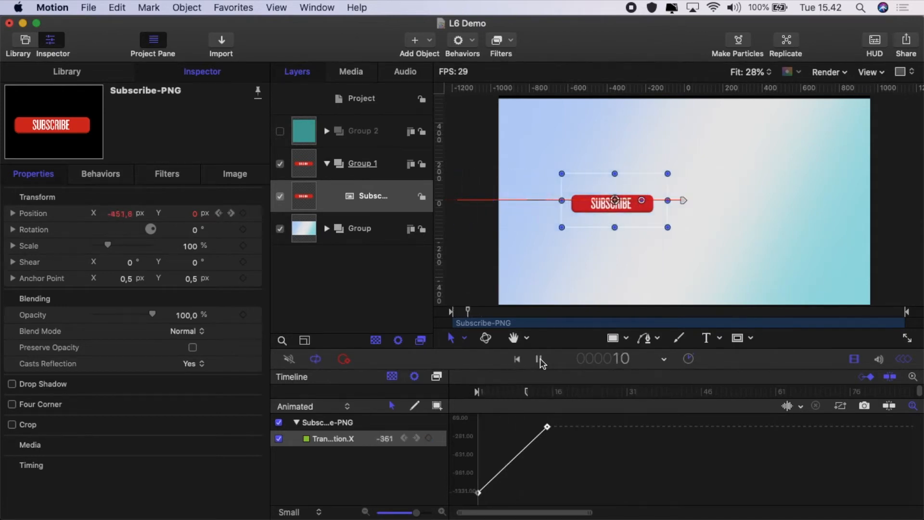
pyautogui.moveTo(588, 394); pyautogui.dragTo(478, 392)
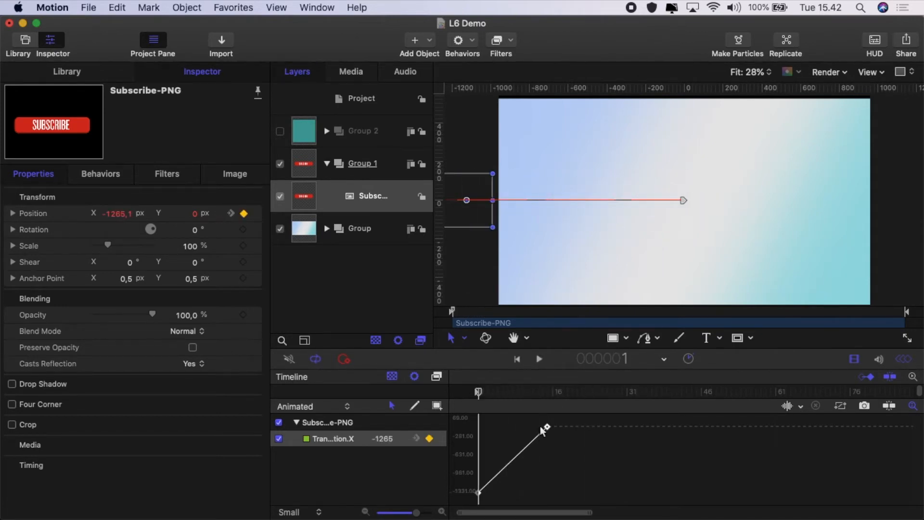
# Change the interpolation of both selected Position X keyframes to Continuous
pyautogui.rightClick(547, 427)
pyautogui.moveTo(619, 473)
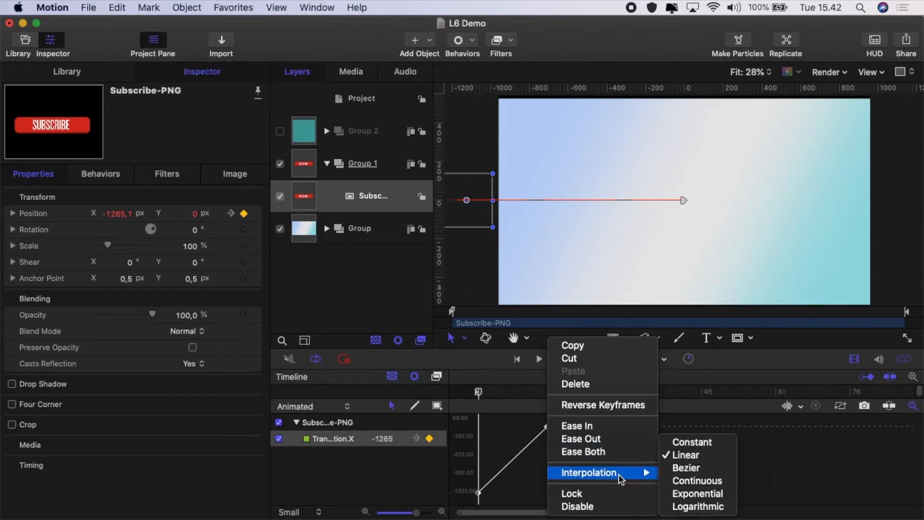
pyautogui.click(702, 480)
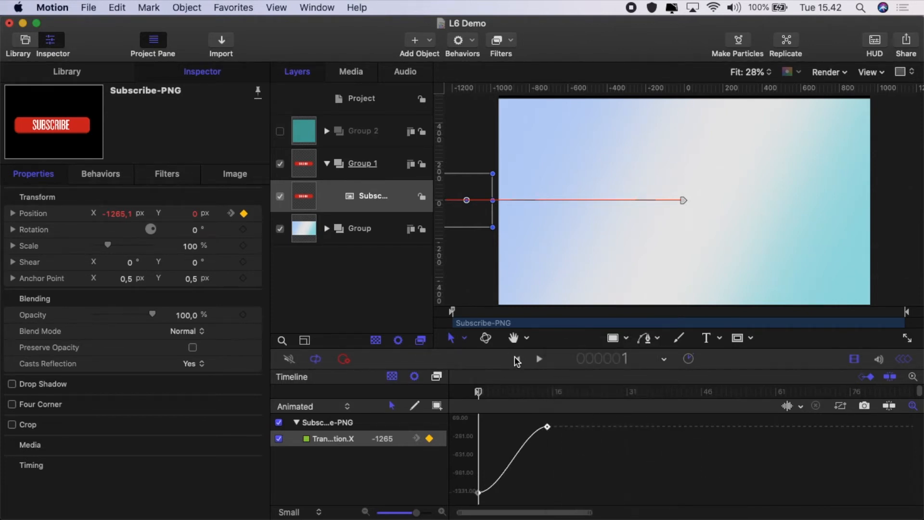
# Play the animation with Continuous interpolation twice from the start
pyautogui.click(539, 360)
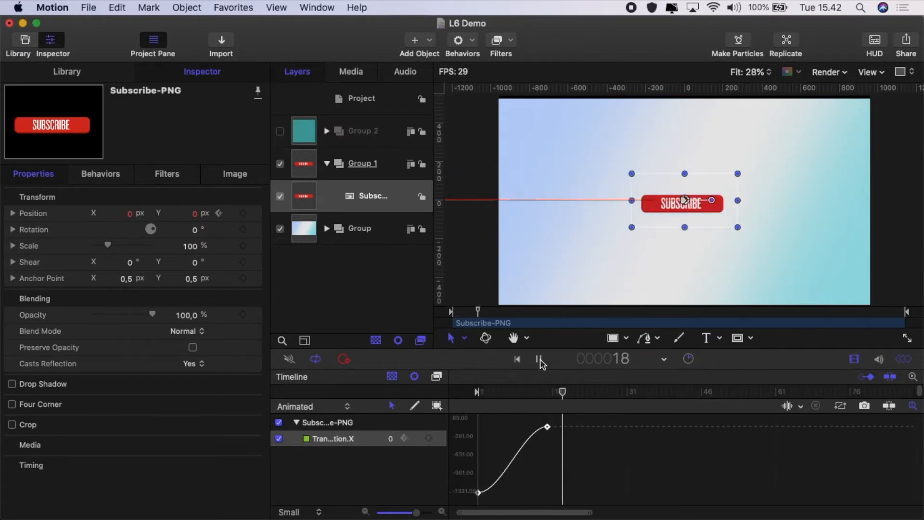
pyautogui.click(587, 392)
pyautogui.moveTo(588, 393); pyautogui.dragTo(453, 375)
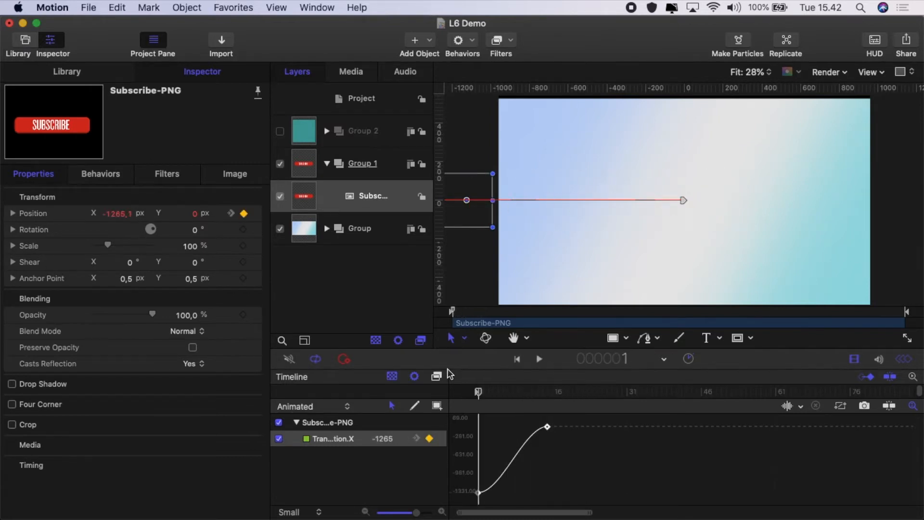
pyautogui.click(539, 360)
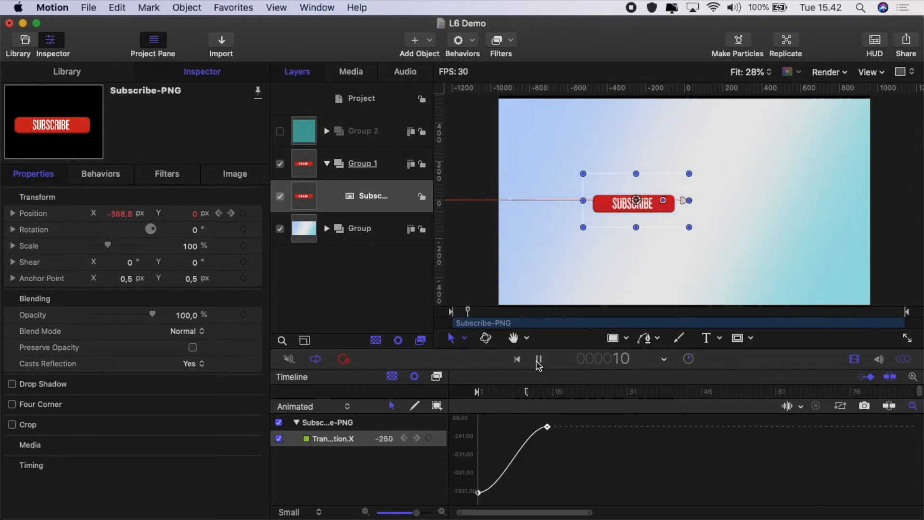
# Change the interpolation of both selected Position X keyframes to Exponential
pyautogui.rightClick(544, 426)
pyautogui.moveTo(608, 478)
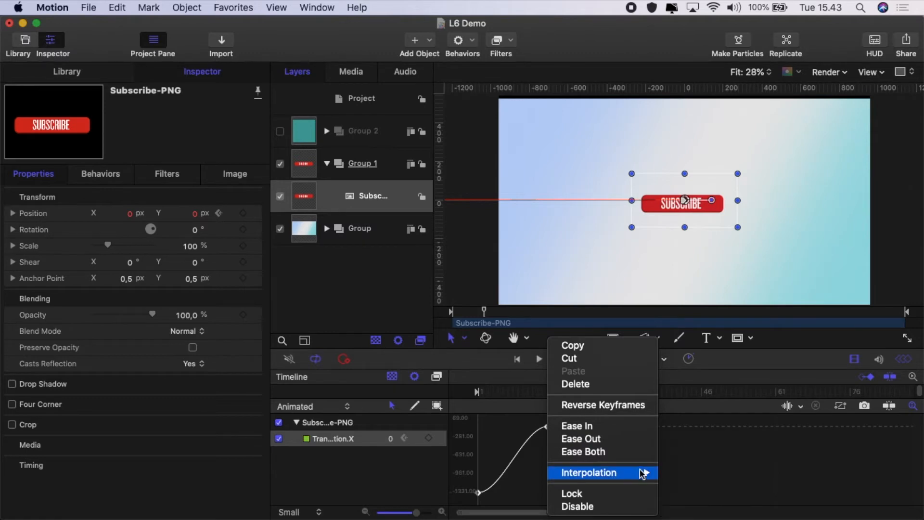
pyautogui.moveTo(644, 474)
pyautogui.click(684, 494)
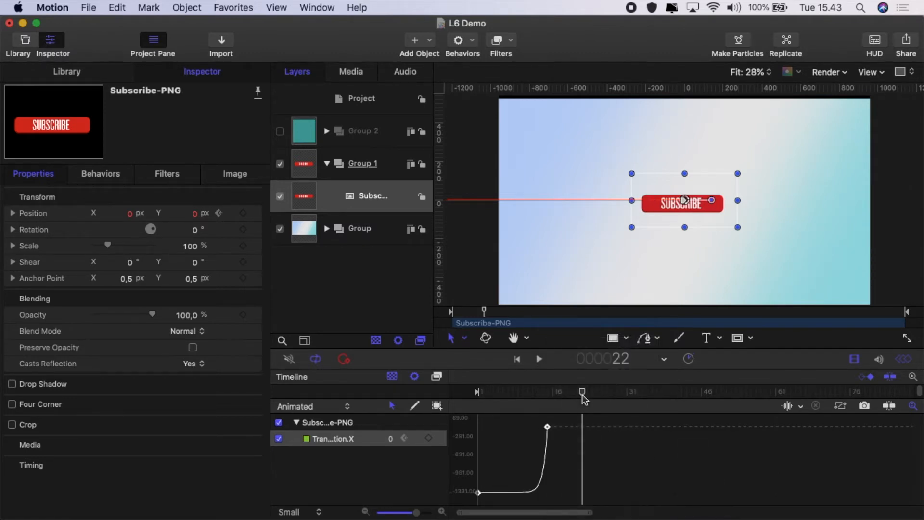
# Play the animation with Exponential interpolation from the start, return to frame 1 and move the playhead to frame 13
pyautogui.moveTo(582, 398); pyautogui.dragTo(478, 392)
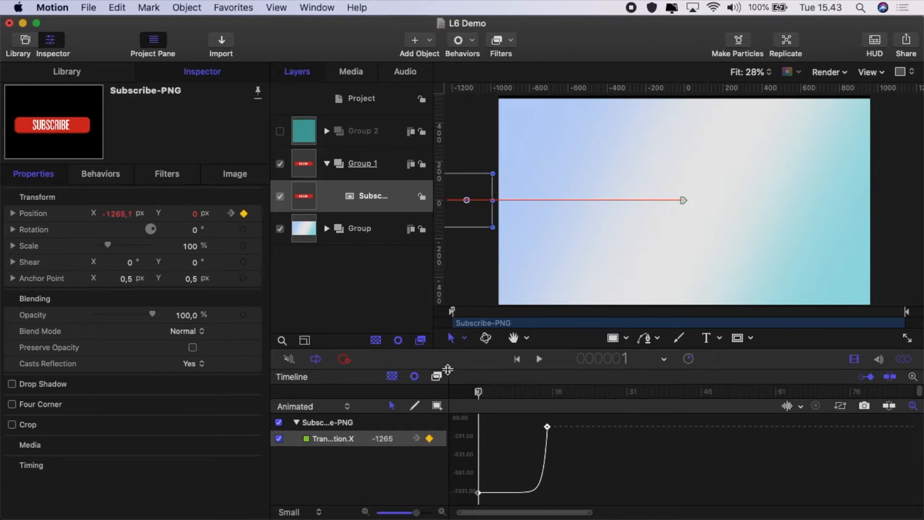
pyautogui.click(540, 359)
pyautogui.click(539, 360)
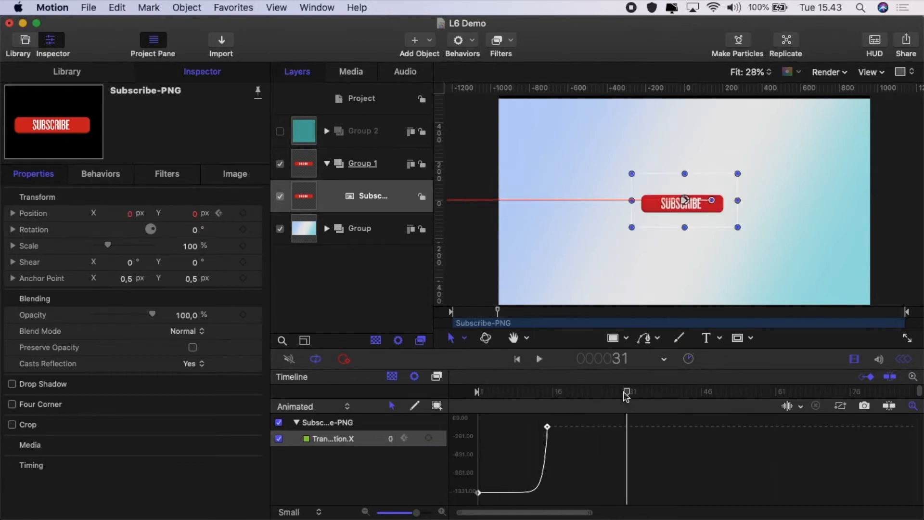
pyautogui.moveTo(628, 396); pyautogui.dragTo(439, 375)
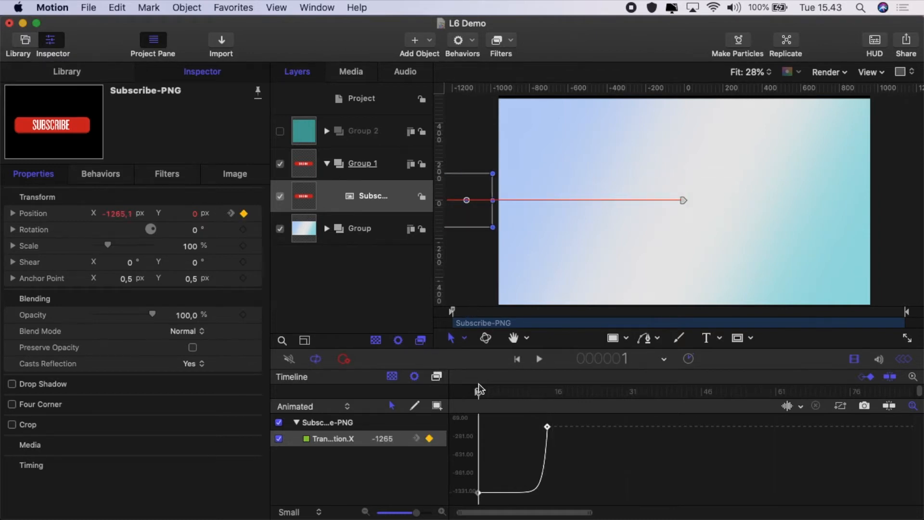
pyautogui.click(537, 392)
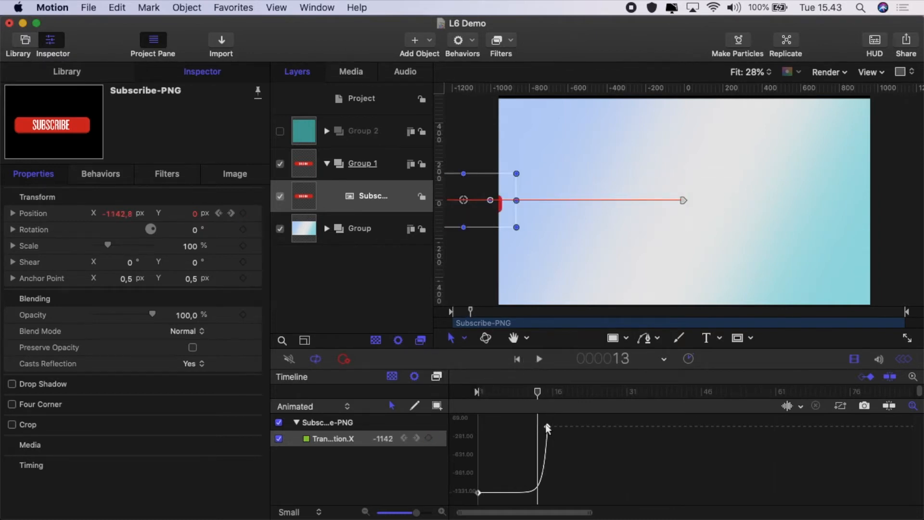
# Change the interpolation of both selected Position X keyframes to Logarithmic
pyautogui.rightClick(546, 426)
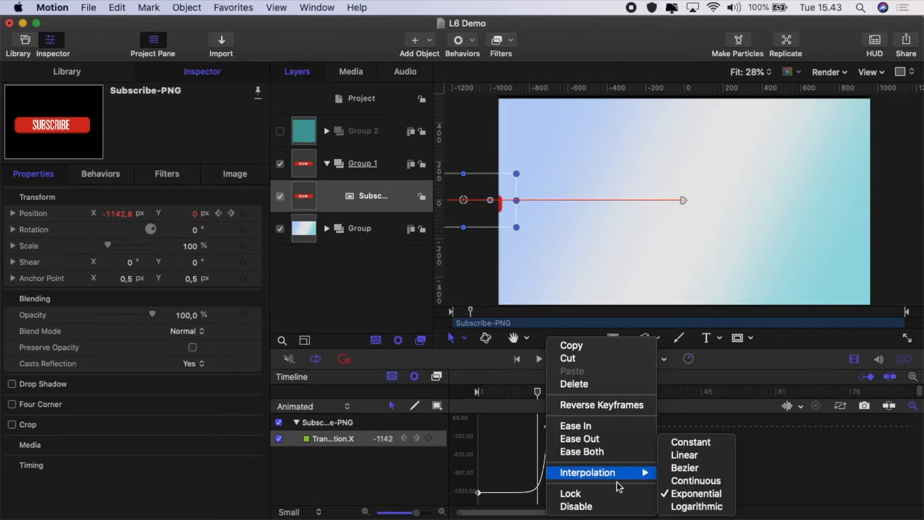
pyautogui.moveTo(645, 474)
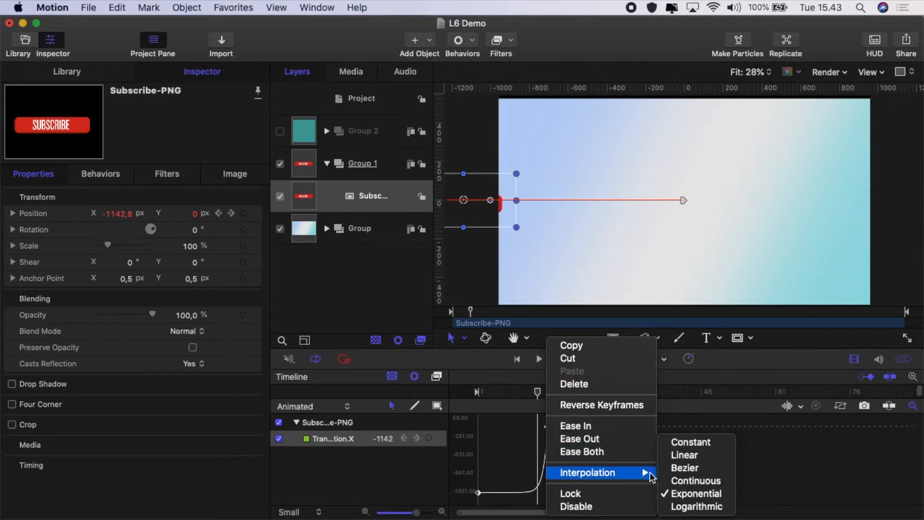
pyautogui.click(695, 504)
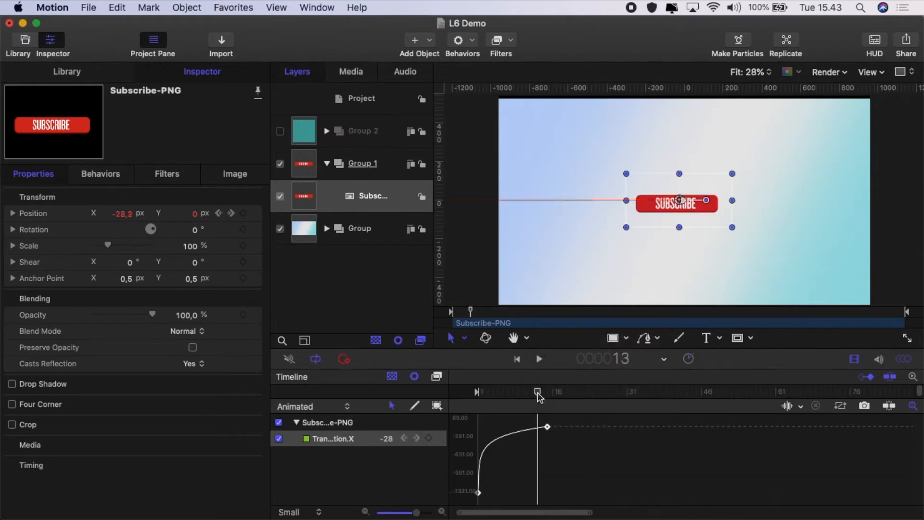
# Play the animation with Logarithmic interpolation twice from the start
pyautogui.moveTo(537, 392); pyautogui.dragTo(470, 393)
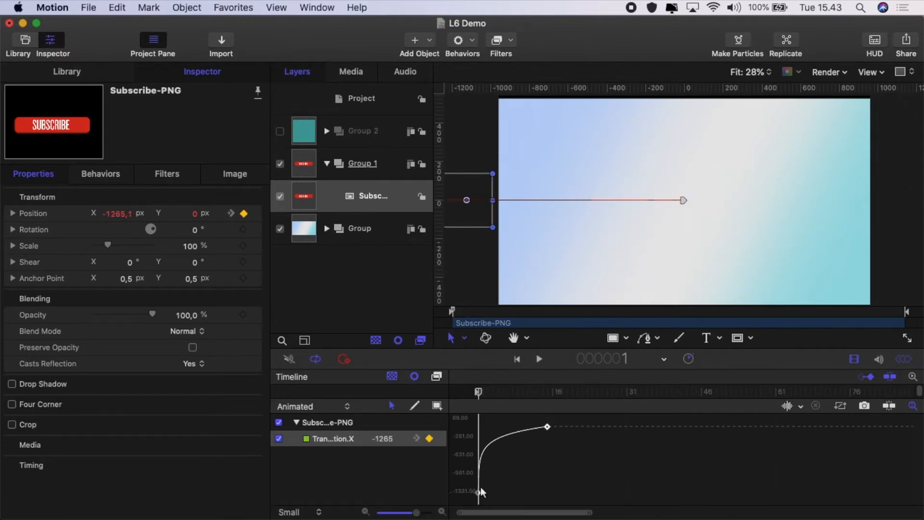
pyautogui.click(539, 359)
pyautogui.click(539, 359)
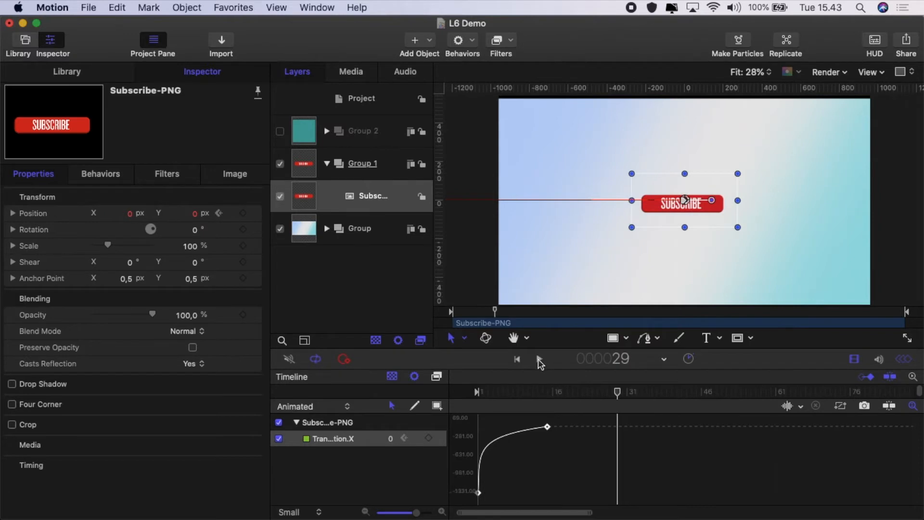
pyautogui.moveTo(619, 394); pyautogui.dragTo(443, 378)
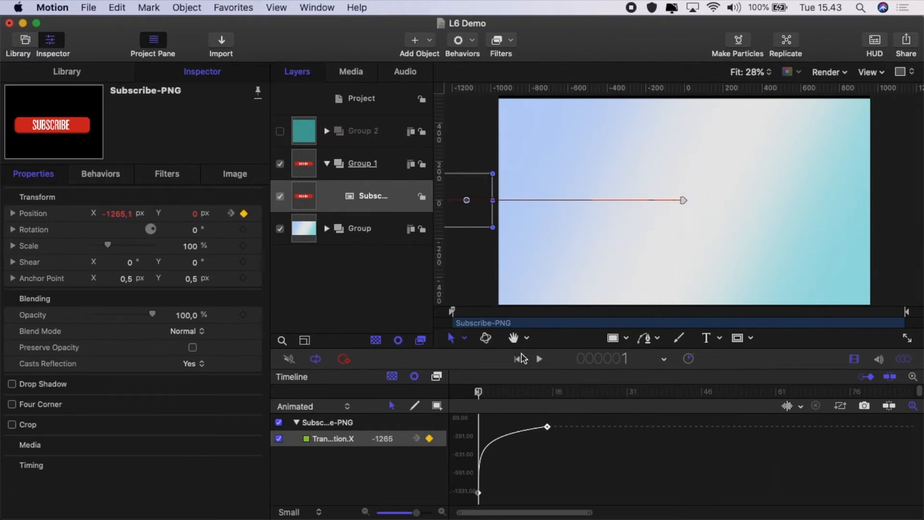
pyautogui.click(539, 359)
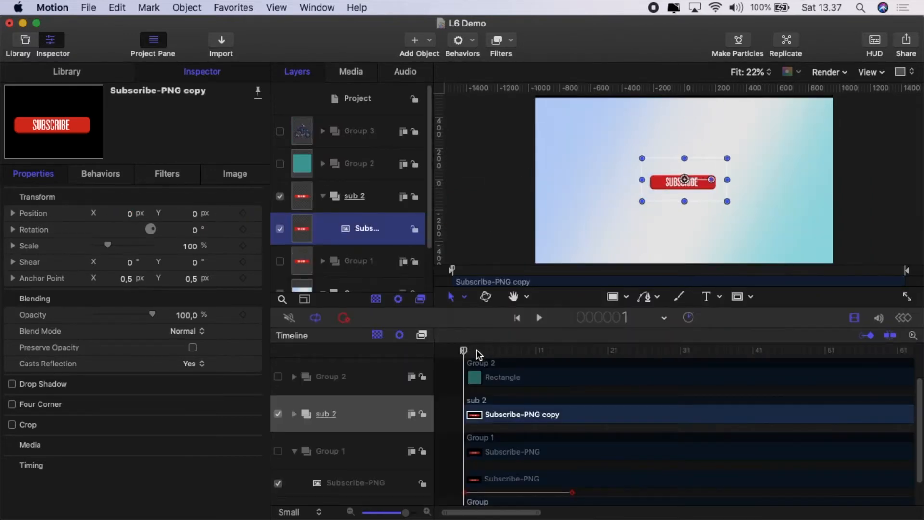
# Keyframe the position of Subscribe-PNG copy at frame 1, then set its X position to -1283,3 px at frame 21
pyautogui.moveTo(466, 354); pyautogui.dragTo(509, 379)
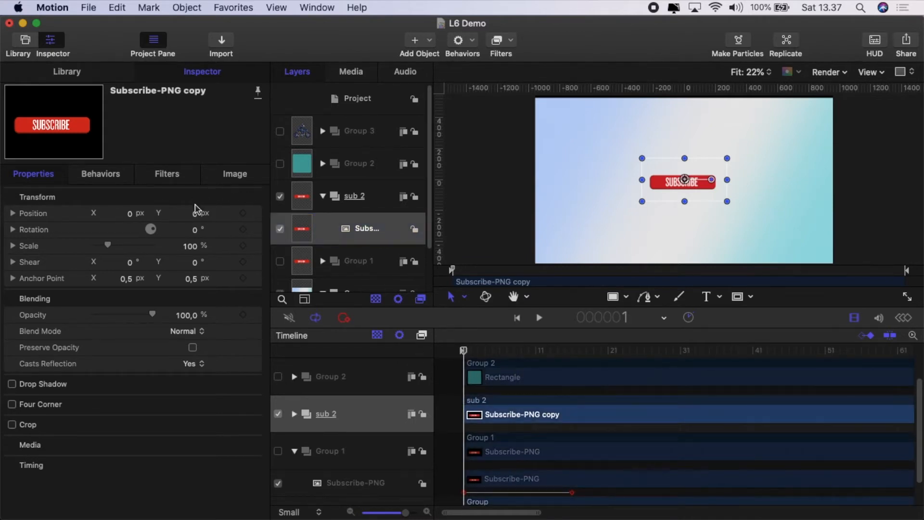
pyautogui.click(244, 214)
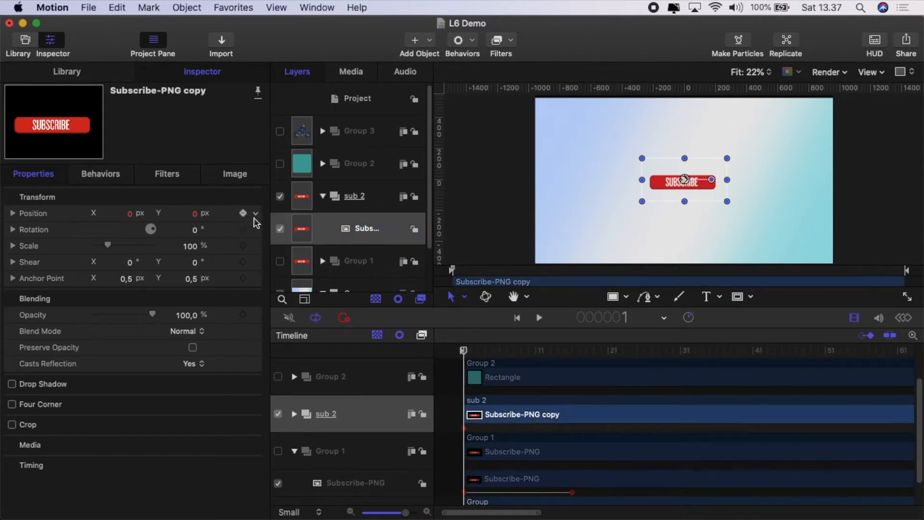
pyautogui.moveTo(469, 355); pyautogui.dragTo(607, 380)
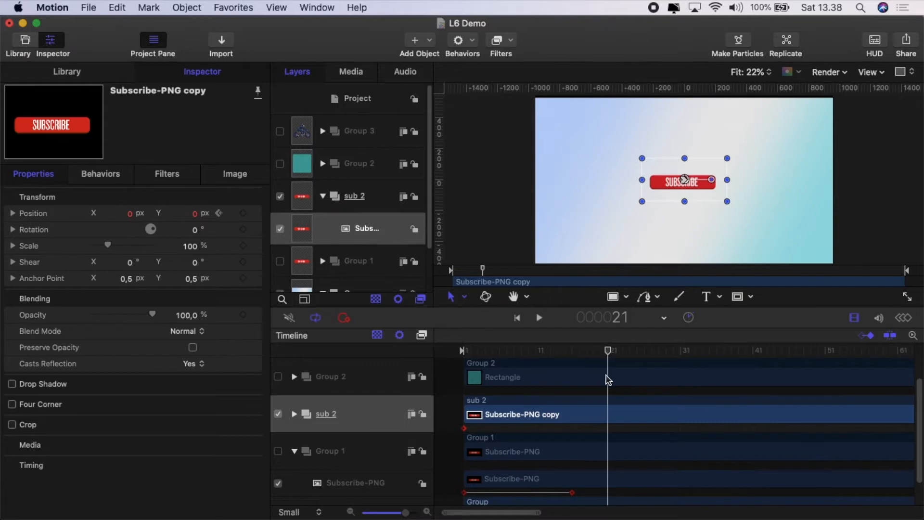
pyautogui.click(129, 214)
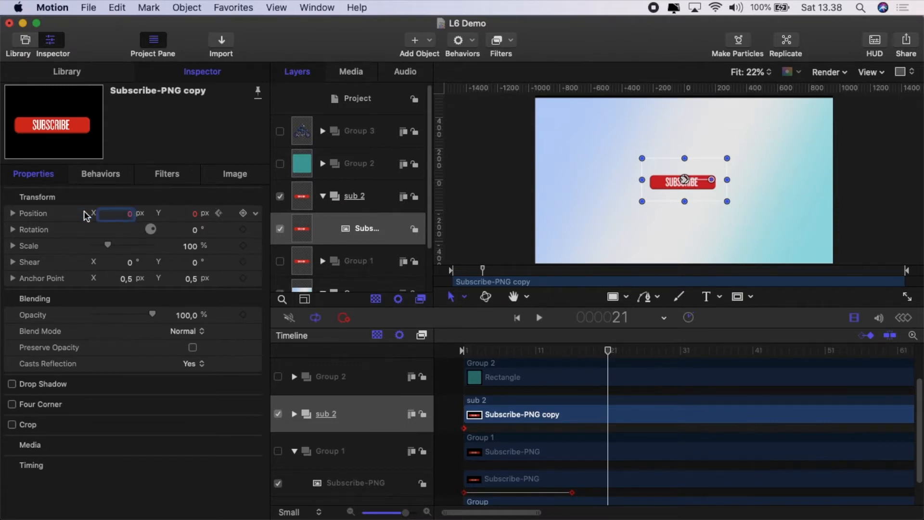
pyautogui.write('-800,3')
pyautogui.press('Return')
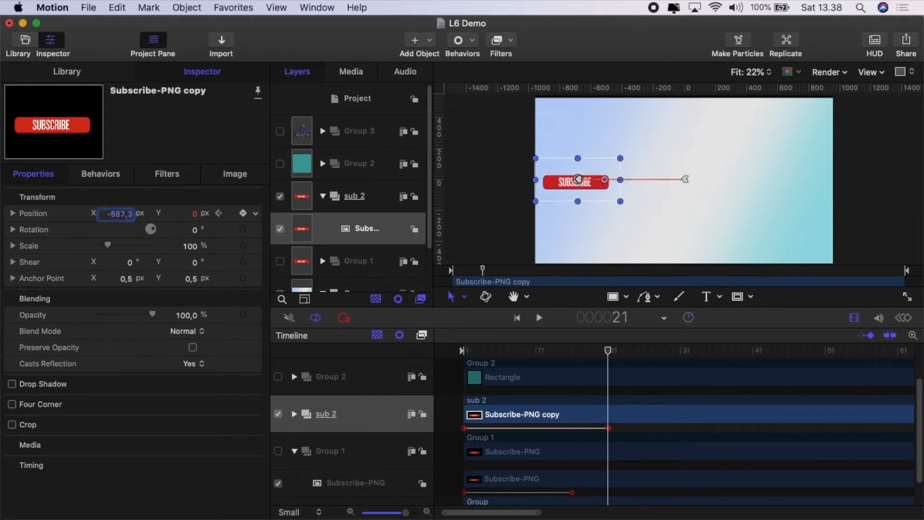
pyautogui.moveTo(129, 215); pyautogui.dragTo(100, 214)
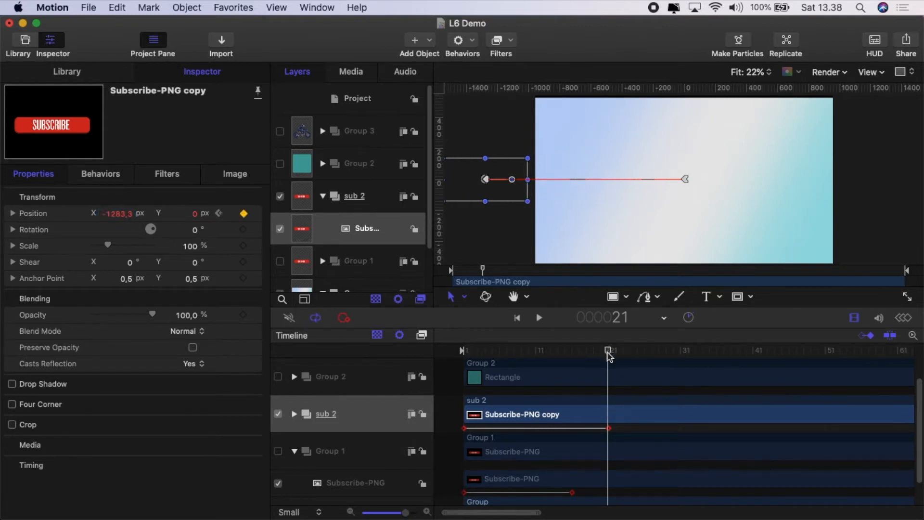
# Play the slide-out animation from frame 1, then place the playhead at frame 21
pyautogui.moveTo(606, 351); pyautogui.dragTo(428, 359)
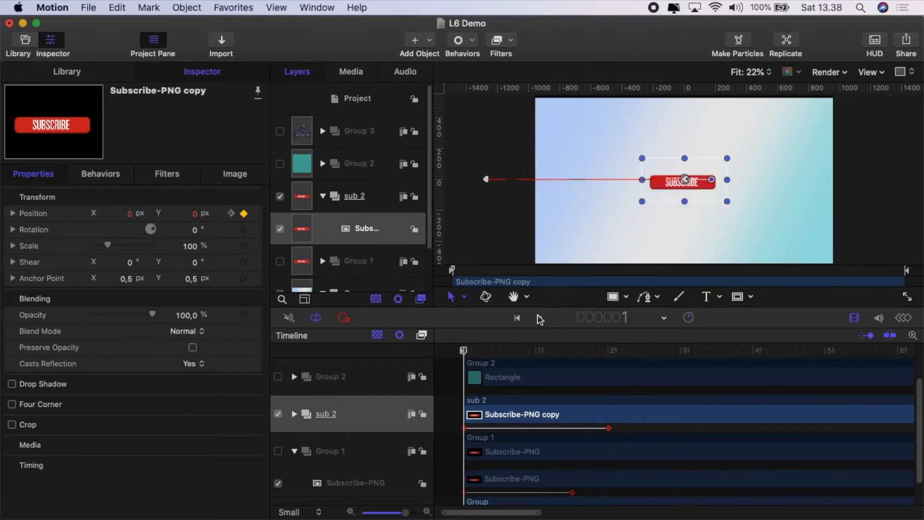
pyautogui.click(539, 318)
pyautogui.click(539, 318)
pyautogui.click(608, 351)
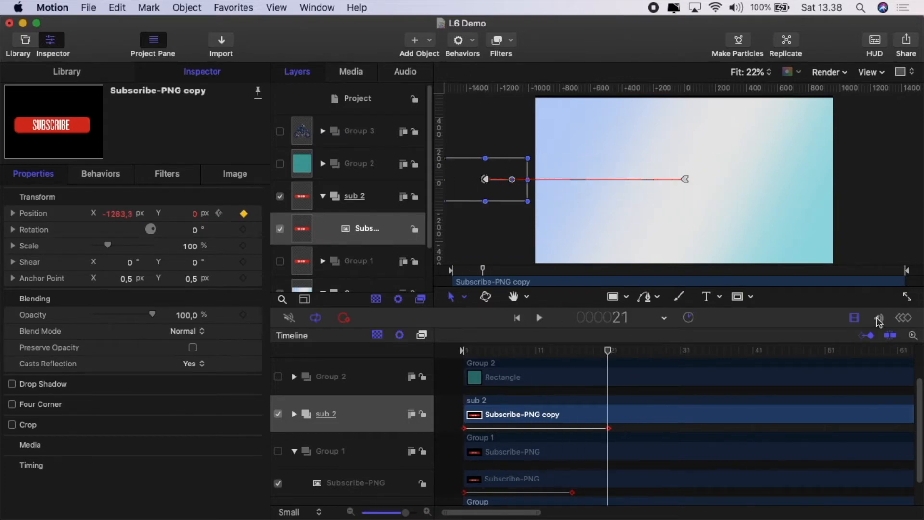
# Show the Keyframe Editor and reverse both Position X keyframes of Subscribe-PNG copy
pyautogui.click(903, 319)
pyautogui.moveTo(451, 396); pyautogui.dragTo(614, 494)
pyautogui.rightClick(608, 491)
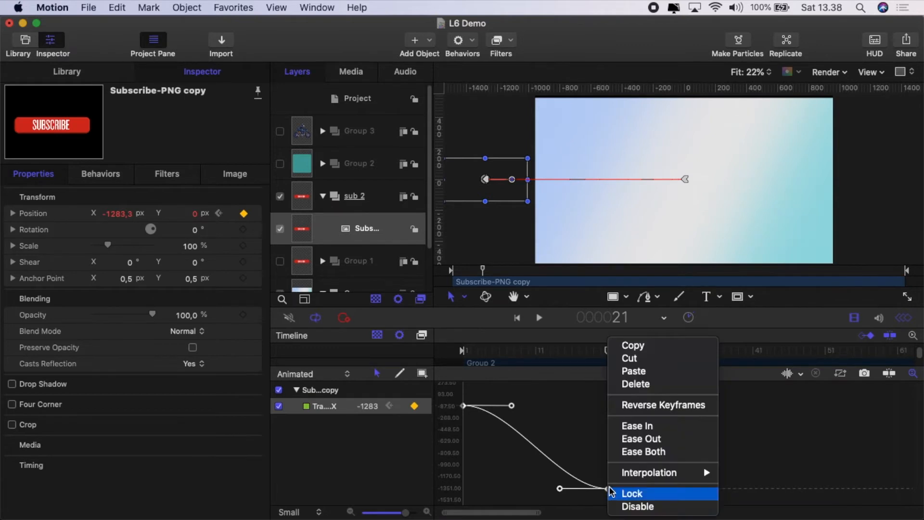
pyautogui.click(664, 405)
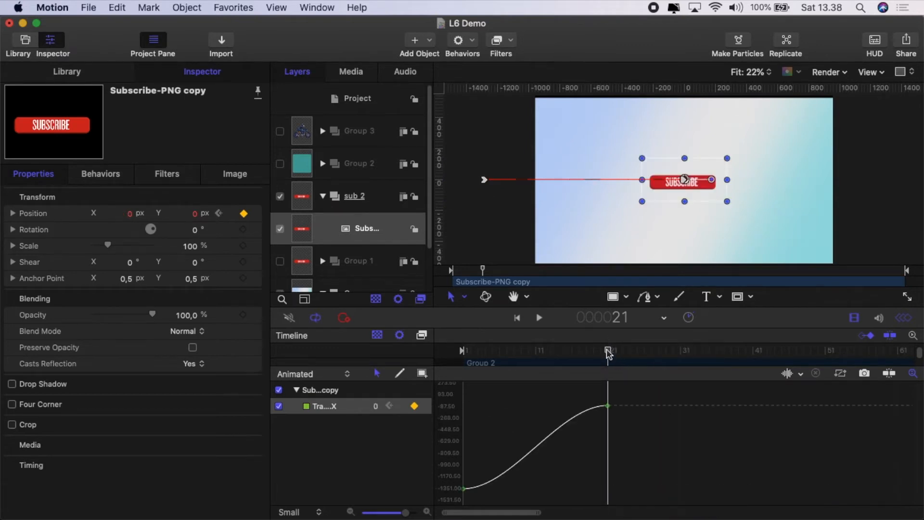
# Play the reversed animation from the start, then return the playhead to frame 1
pyautogui.moveTo(608, 353); pyautogui.dragTo(438, 366)
pyautogui.click(539, 317)
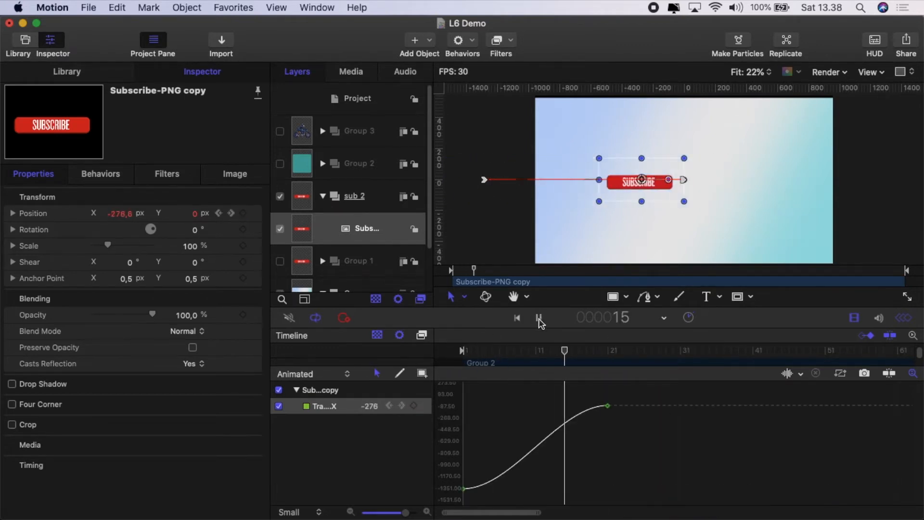
pyautogui.press('space')
pyautogui.moveTo(680, 351); pyautogui.dragTo(608, 350)
pyautogui.moveTo(552, 365); pyautogui.dragTo(450, 385)
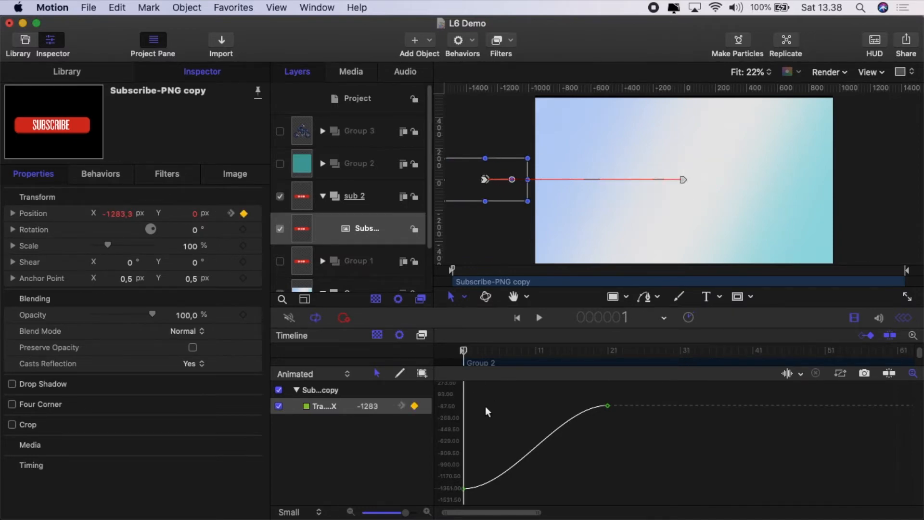
# Select both Position X keyframes of Subscribe-PNG copy and change their interpolation to Bezier
pyautogui.moveTo(457, 385); pyautogui.dragTo(641, 503)
pyautogui.rightClick(608, 407)
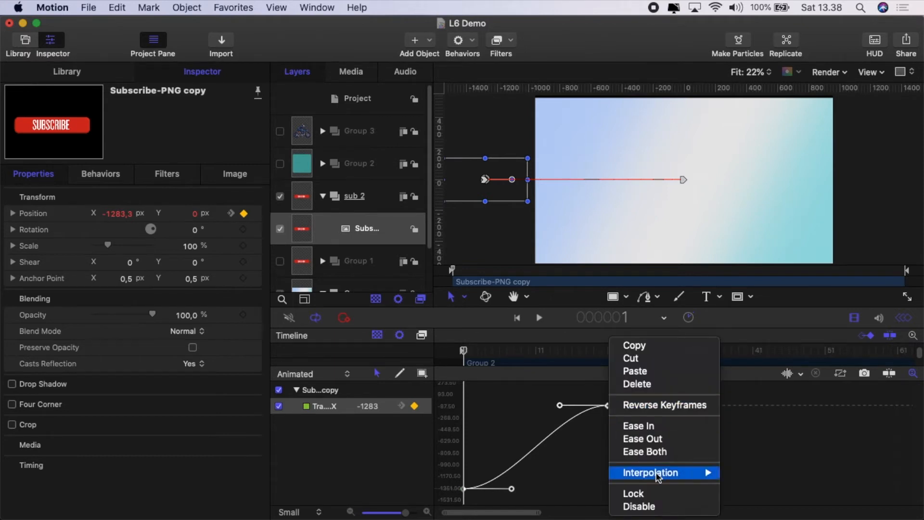
pyautogui.moveTo(674, 473)
pyautogui.click(749, 470)
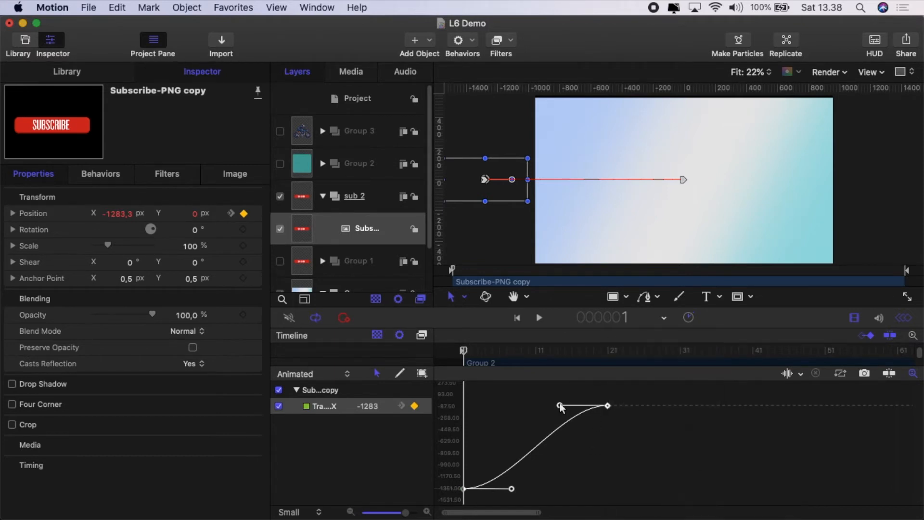
# Extend the end keyframe's Bezier handle back to about frame 7, play the animation and return to frame 1
pyautogui.moveTo(560, 406); pyautogui.dragTo(508, 413)
pyautogui.click(540, 318)
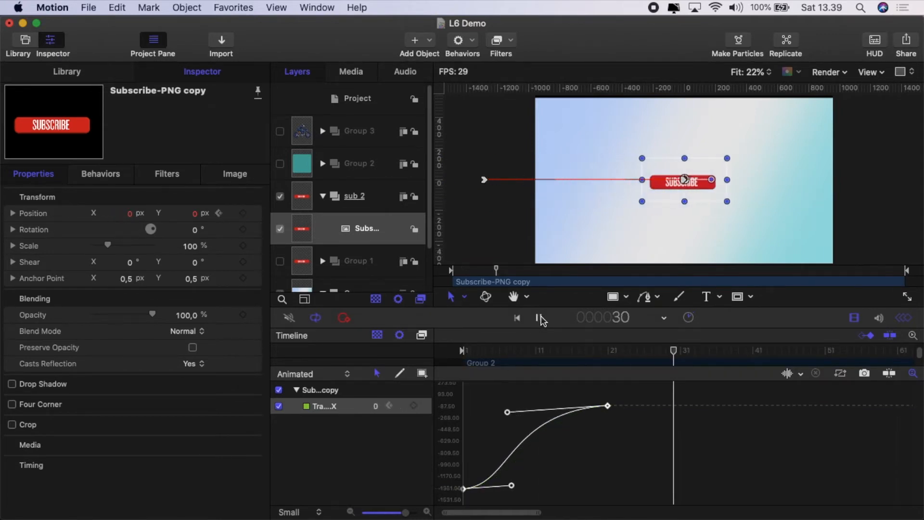
pyautogui.click(540, 319)
pyautogui.moveTo(674, 355); pyautogui.dragTo(463, 387)
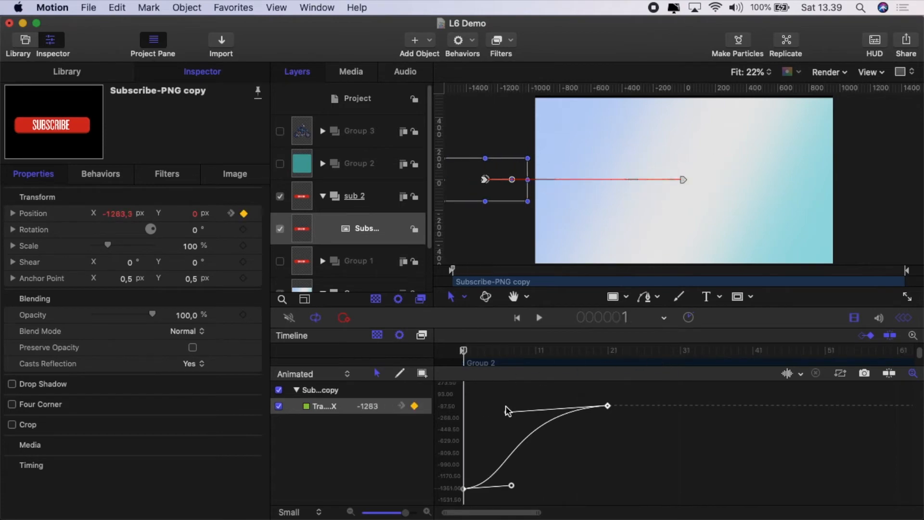
# Reshape the curve with the end keyframe's handle at about frame 14 and the start keyframe's at about frame 16, and play it from frame 1
pyautogui.moveTo(507, 411); pyautogui.dragTo(557, 411)
pyautogui.moveTo(512, 484); pyautogui.dragTo(571, 475)
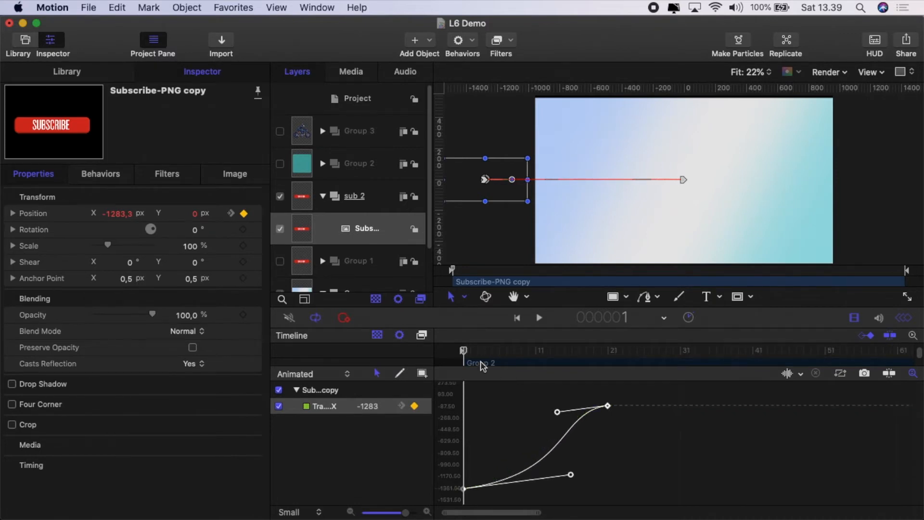
pyautogui.click(541, 320)
pyautogui.click(541, 320)
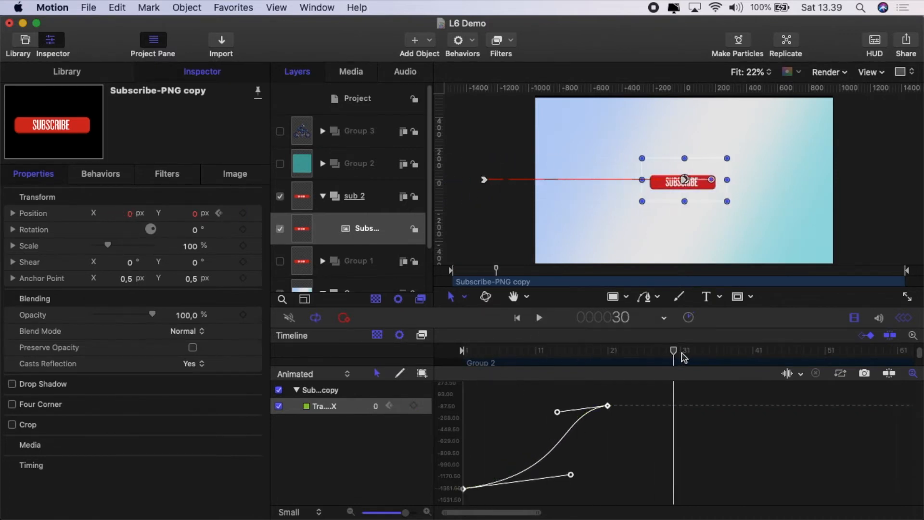
pyautogui.moveTo(673, 352); pyautogui.dragTo(449, 354)
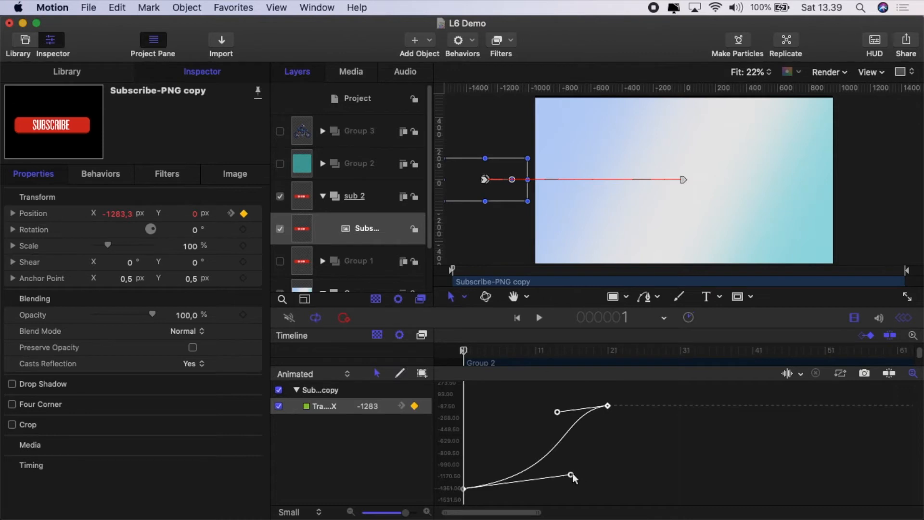
# Move the end keyframe's Bezier handle to about frame 20 and the start keyframe's to about frame 18, and play the animation
pyautogui.moveTo(560, 413); pyautogui.dragTo(605, 410)
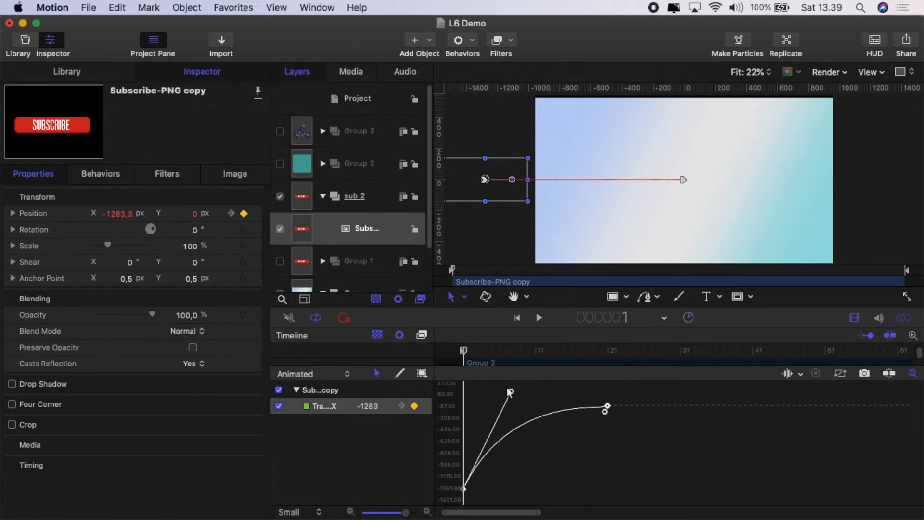
pyautogui.moveTo(510, 392); pyautogui.dragTo(586, 476)
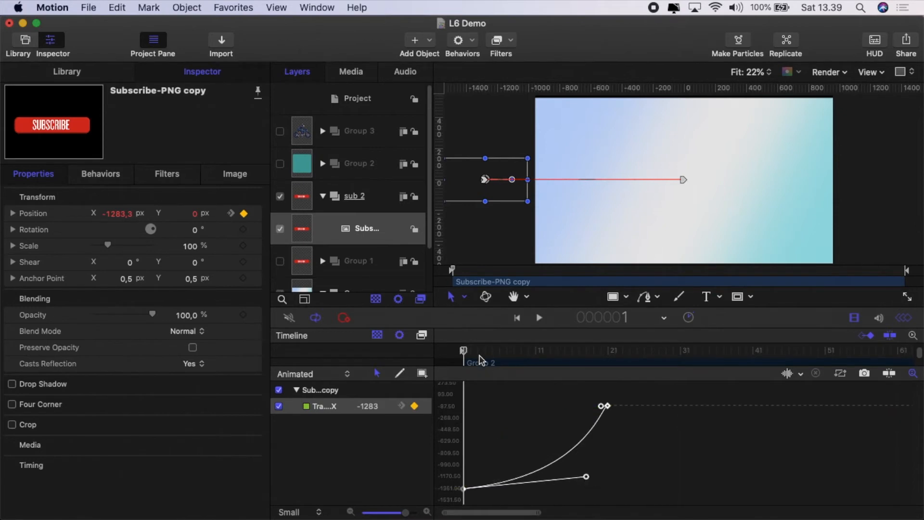
pyautogui.click(539, 318)
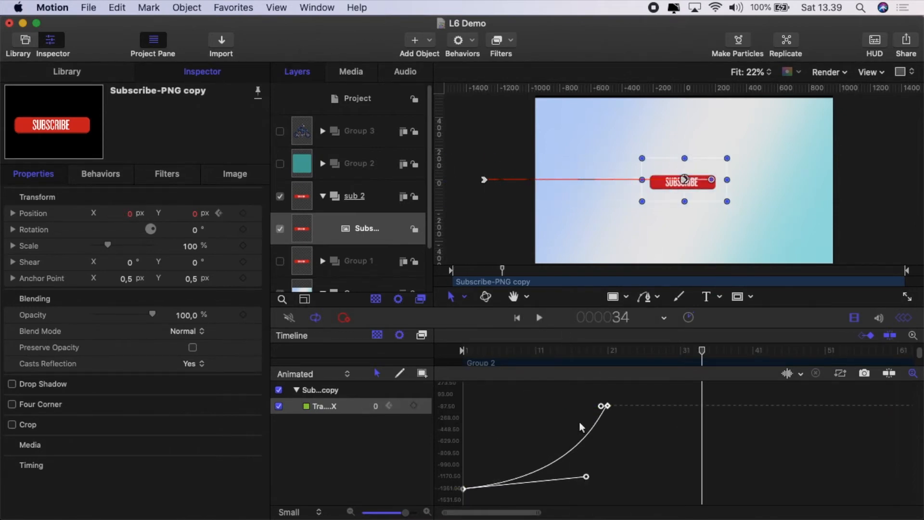
# Shorten the start keyframe's handle to about frame 3, extend the end keyframe's back to about frame 6, and play from the start
pyautogui.moveTo(585, 479); pyautogui.dragTo(478, 487)
pyautogui.moveTo(604, 407); pyautogui.dragTo(498, 416)
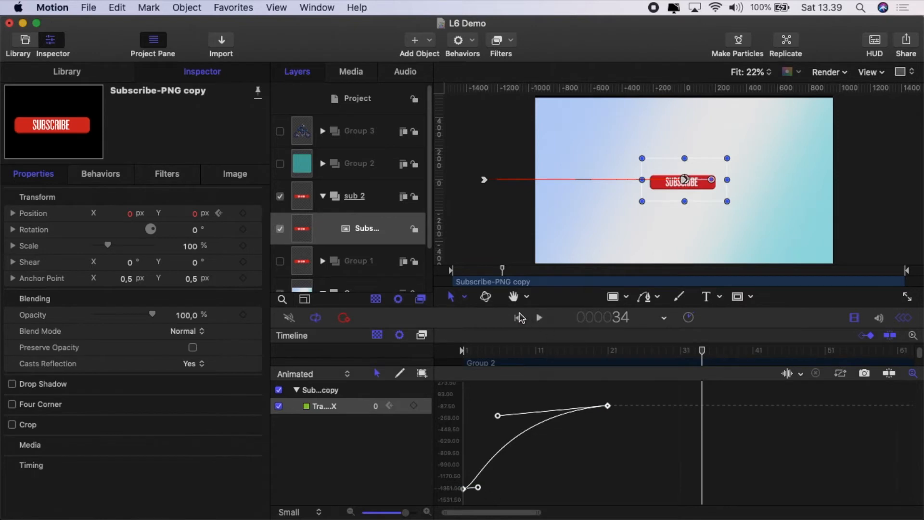
pyautogui.click(518, 318)
pyautogui.click(539, 318)
# Retune the curve with the end keyframe's handle at about frame 12, played from the start, and the start keyframe's at about frame 7
pyautogui.moveTo(496, 417); pyautogui.dragTo(543, 409)
pyautogui.click(516, 317)
pyautogui.click(538, 318)
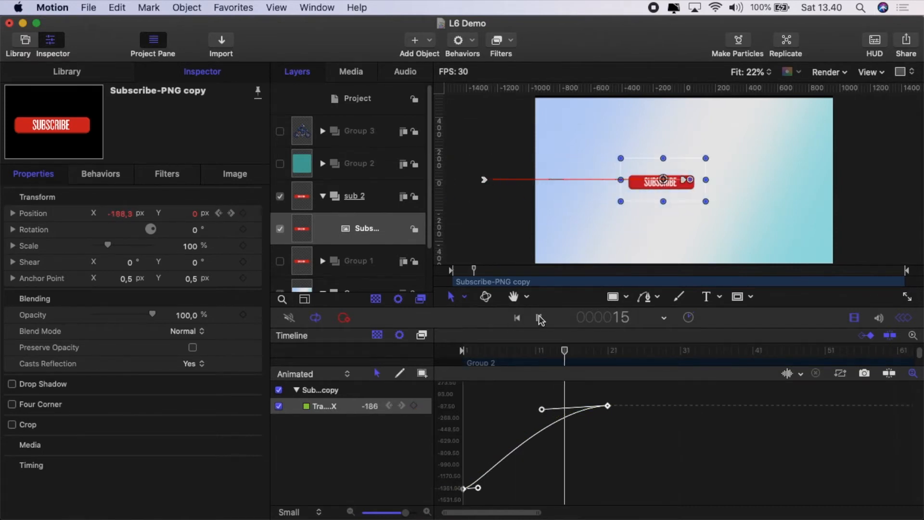
pyautogui.moveTo(674, 352); pyautogui.dragTo(477, 380)
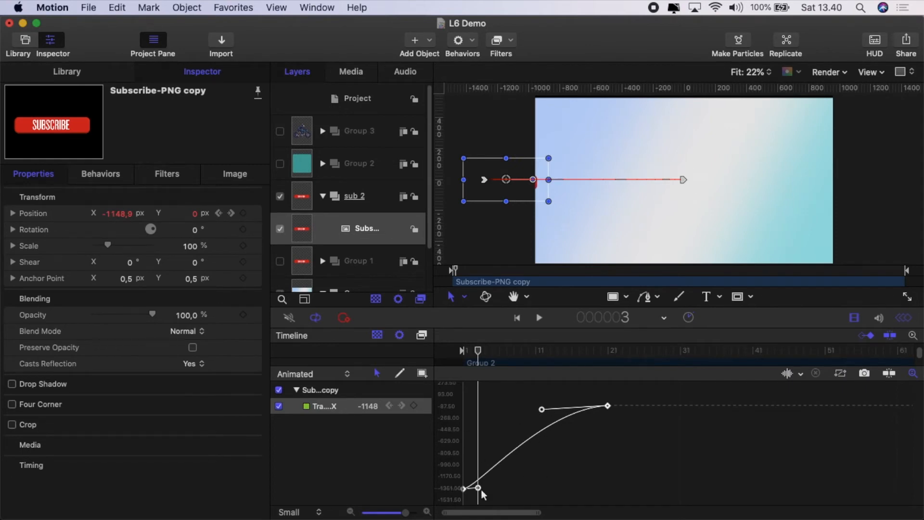
pyautogui.moveTo(482, 491); pyautogui.dragTo(509, 489)
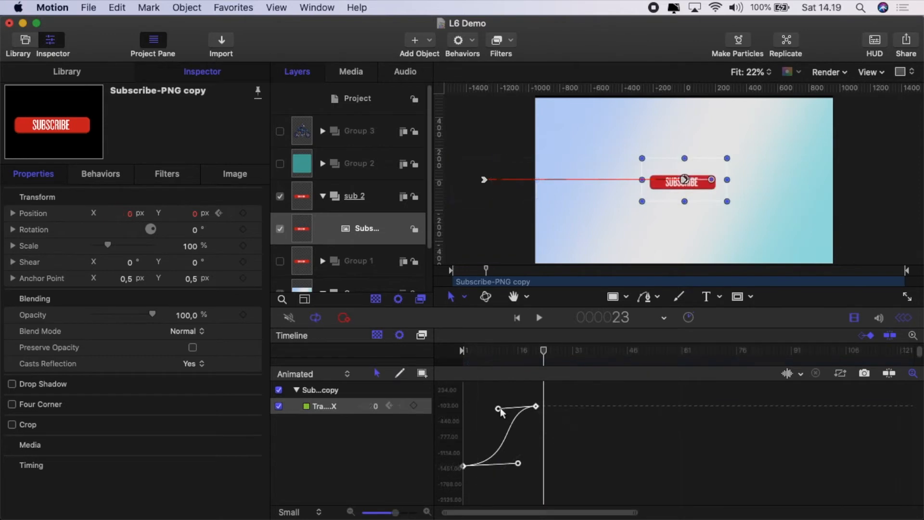
# Steepen the Position X curve by raising the start keyframe's handle to about frame 5 and pulling the end keyframe's handle just below its keyframe
pyautogui.click(501, 409)
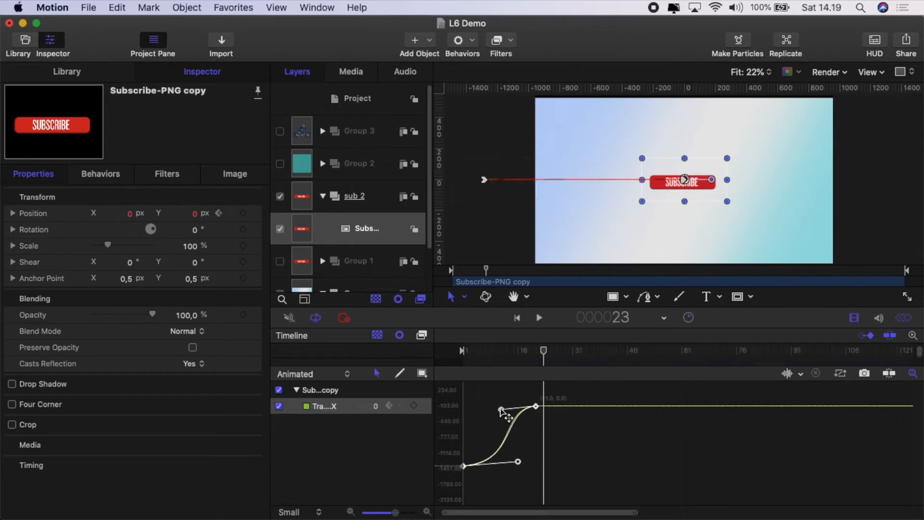
pyautogui.moveTo(500, 410)
pyautogui.mouseDown()
pyautogui.moveTo(489, 407)
pyautogui.moveTo(506, 406)
pyautogui.mouseUp()
pyautogui.moveTo(517, 467); pyautogui.dragTo(470, 410)
pyautogui.moveTo(529, 433); pyautogui.dragTo(532, 419)
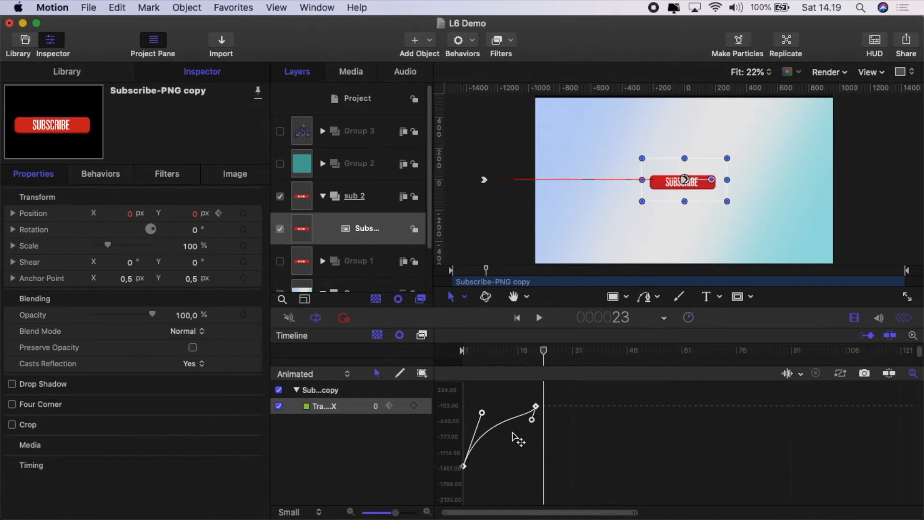
pyautogui.moveTo(482, 414); pyautogui.dragTo(477, 394)
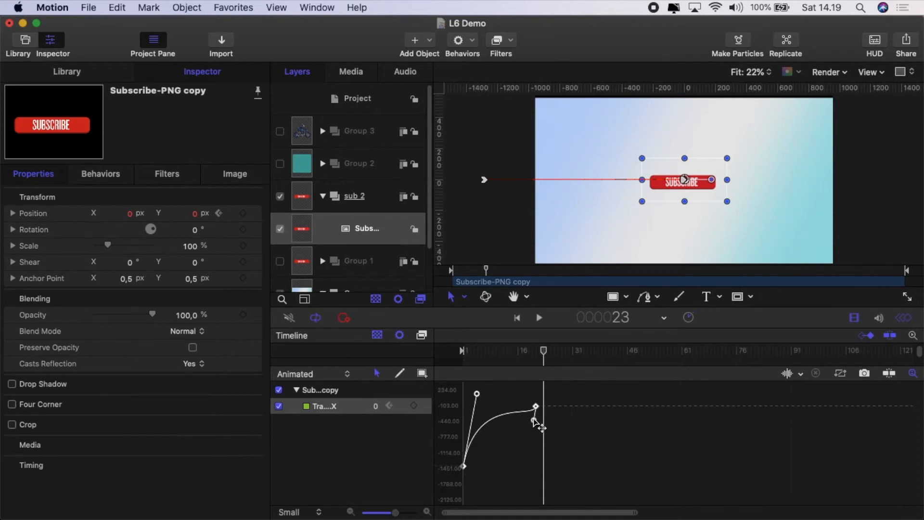
# Break the end keyframe's tangent, place its handle at about frame 14 and the start keyframe's at about frame 4, and play from frame 1
pyautogui.rightClick(533, 419)
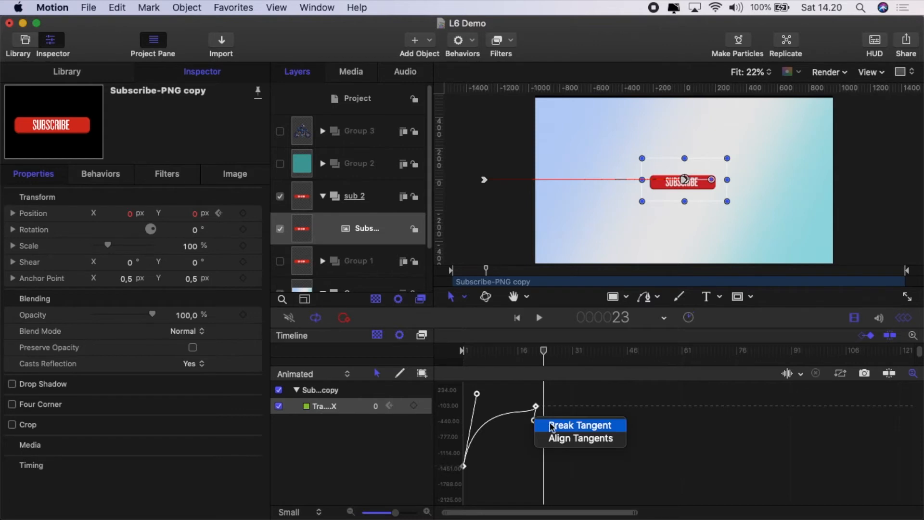
pyautogui.click(556, 427)
pyautogui.moveTo(532, 419); pyautogui.dragTo(474, 399)
pyautogui.moveTo(544, 354); pyautogui.dragTo(464, 367)
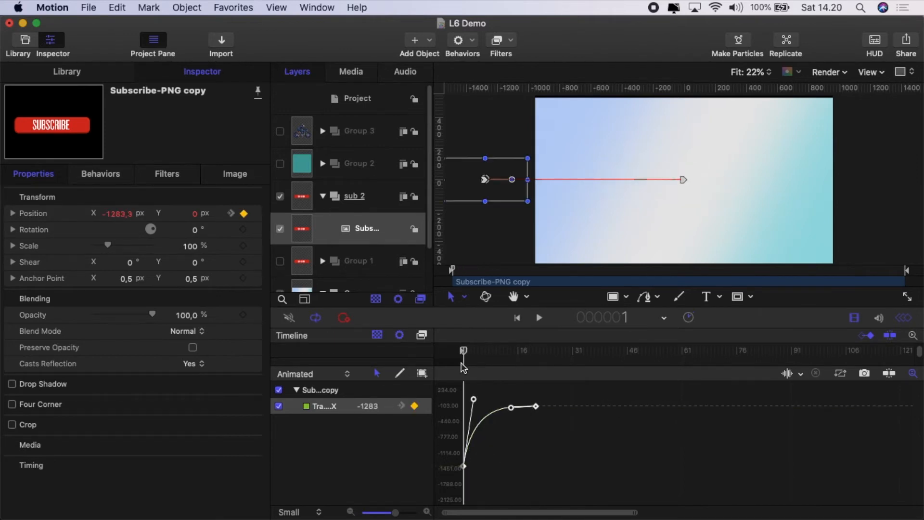
pyautogui.click(540, 318)
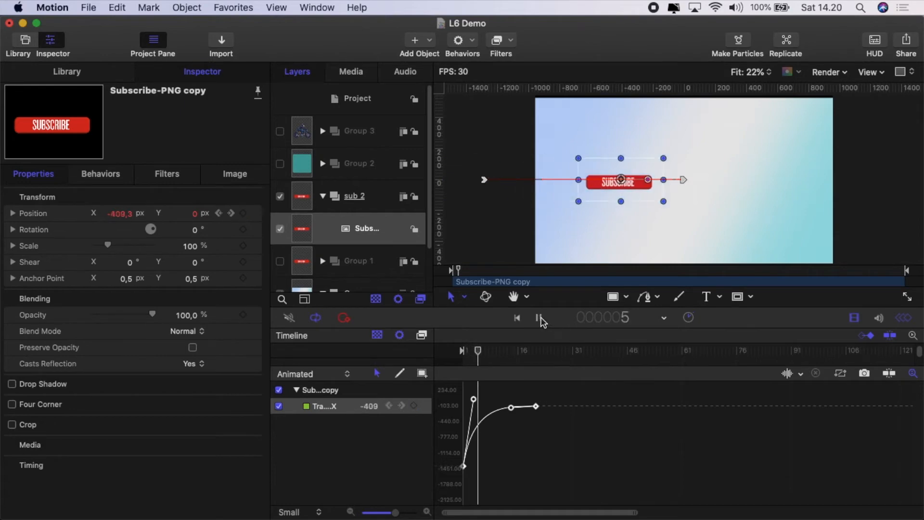
pyautogui.click(540, 318)
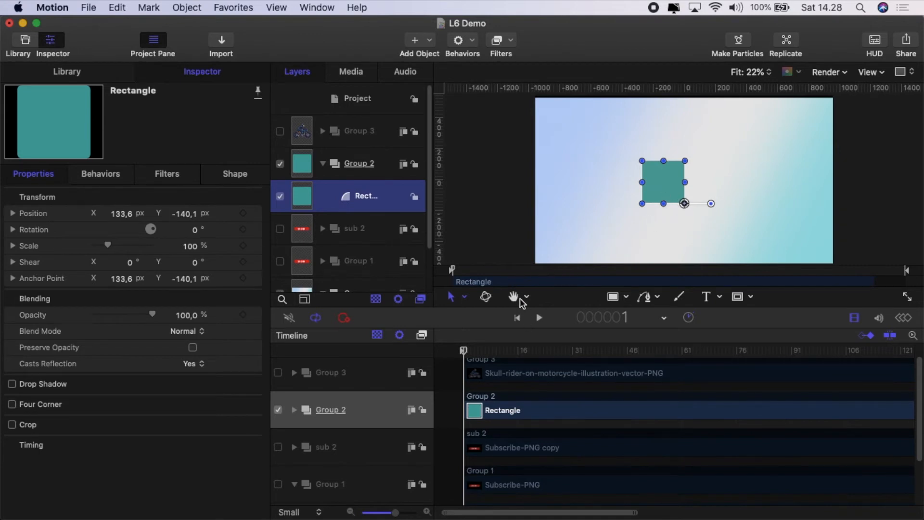
# Look up the Anchor Point tool, try rotating the Rectangle to -8° around its corner anchor point, and reset the rotation
pyautogui.click(464, 297)
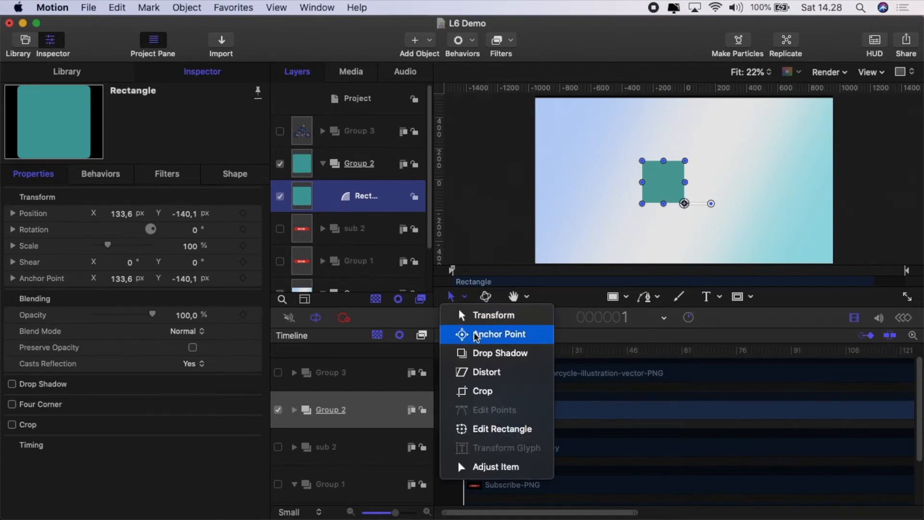
pyautogui.click(465, 299)
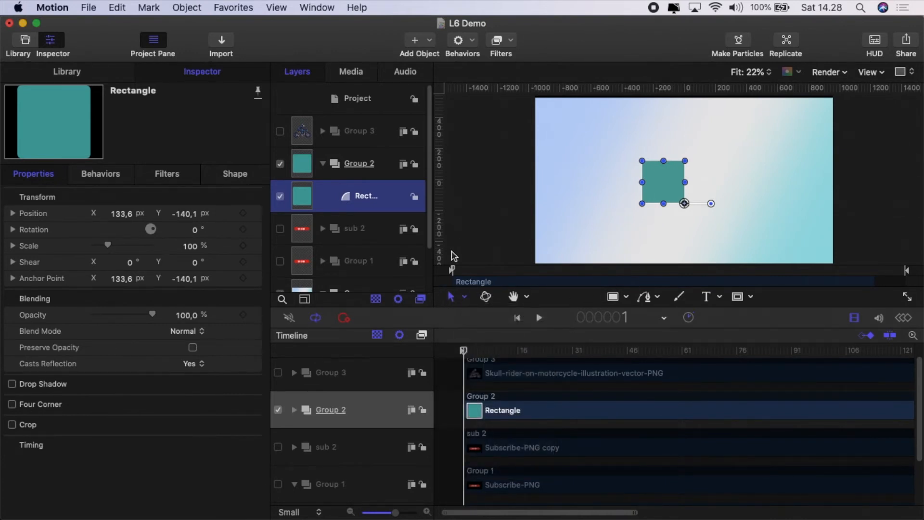
pyautogui.click(195, 232)
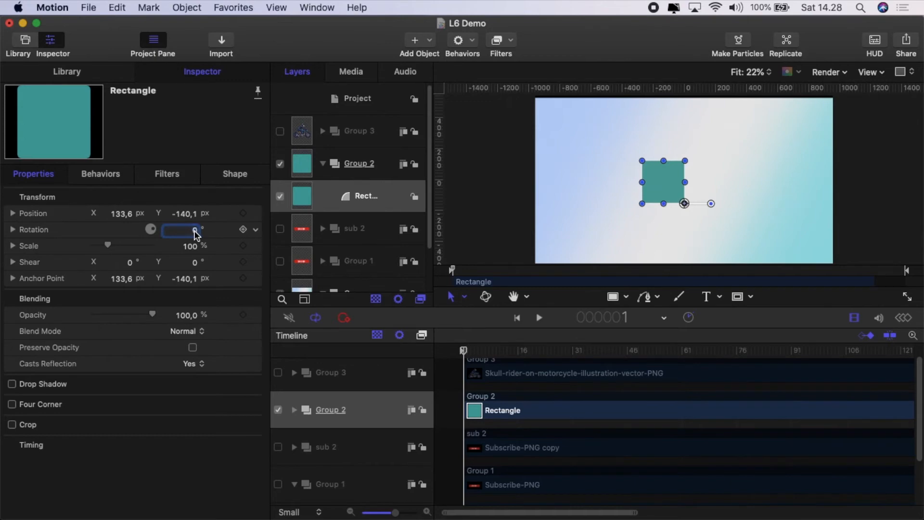
pyautogui.moveTo(195, 232)
pyautogui.mouseDown()
pyautogui.moveTo(212, 231)
pyautogui.moveTo(192, 231)
pyautogui.mouseUp()
pyautogui.click(255, 230)
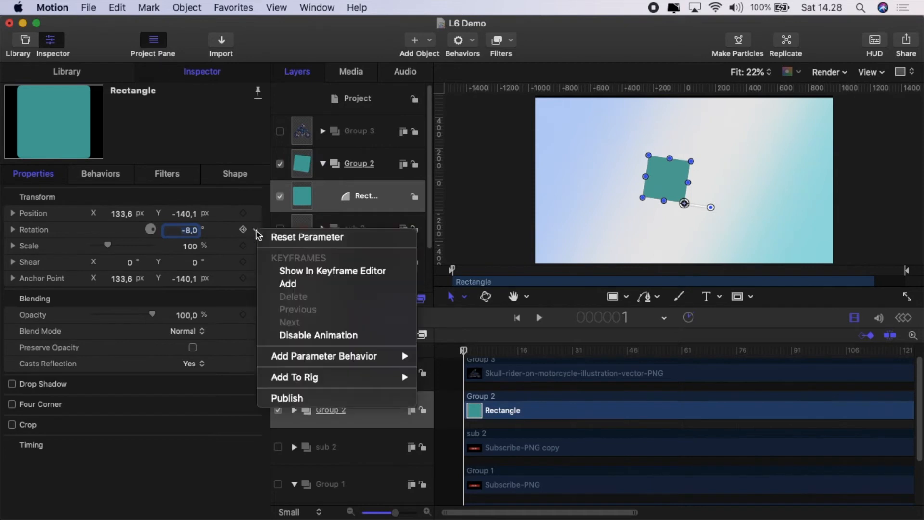
pyautogui.click(263, 237)
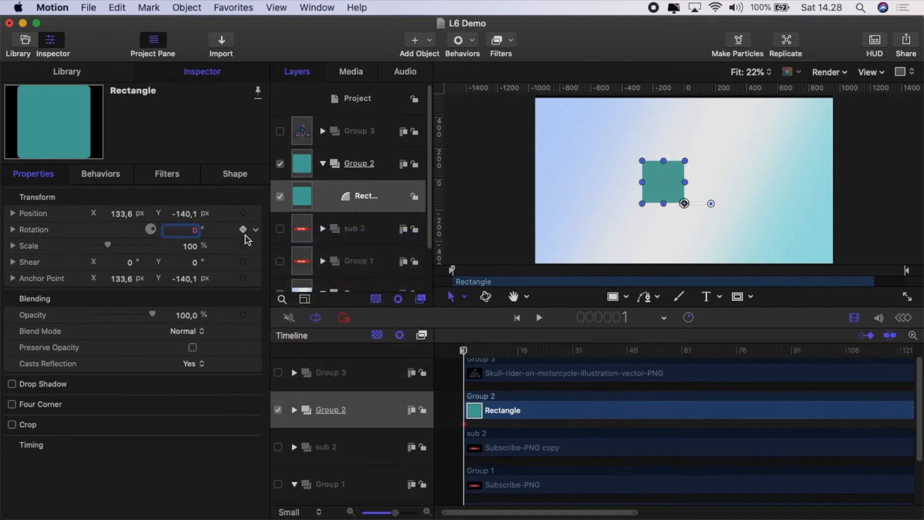
# Keyframe the Rectangle's rotation at 0° on frame 1 and at -90° on frame 41
pyautogui.click(243, 230)
pyautogui.moveTo(464, 352); pyautogui.dragTo(466, 352)
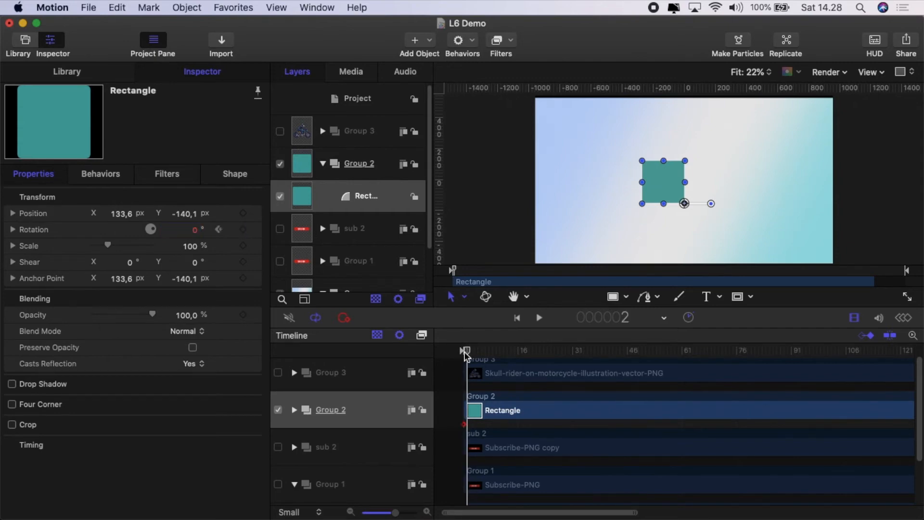
pyautogui.click(464, 353)
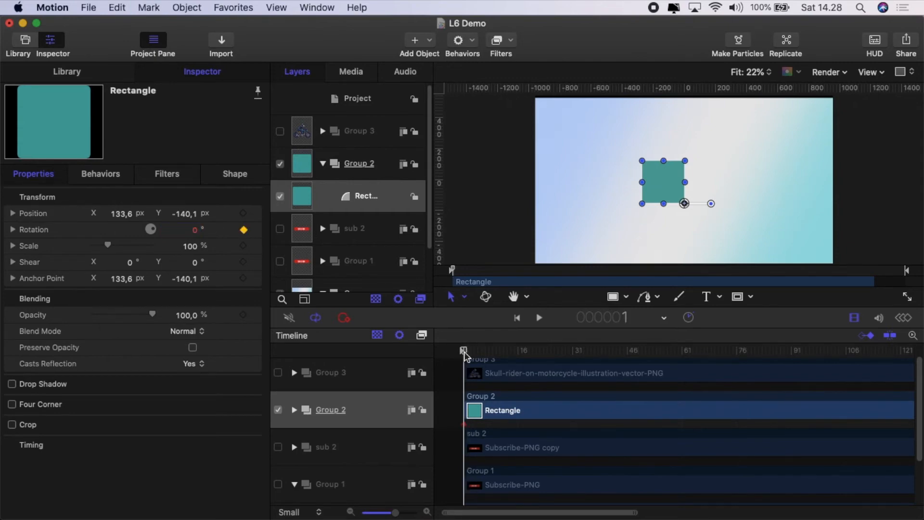
pyautogui.press('space')
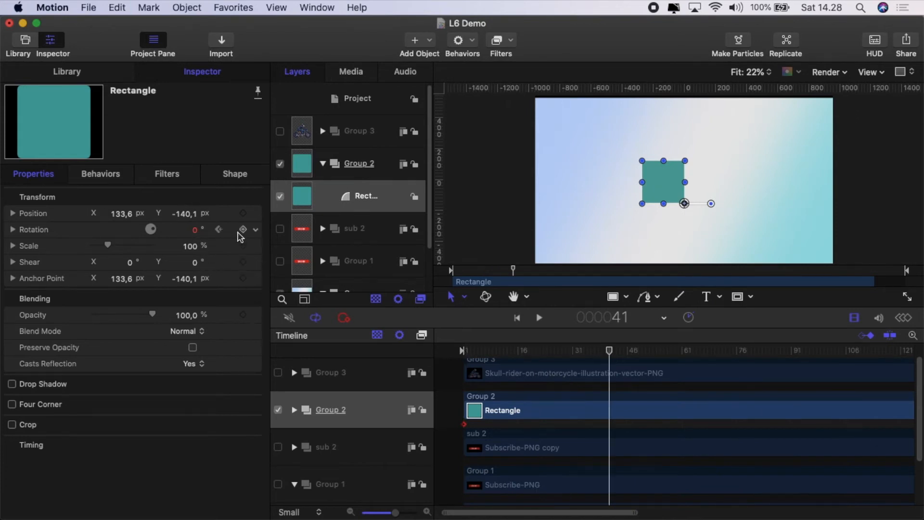
pyautogui.click(192, 233)
pyautogui.write('-90')
pyautogui.press('Return')
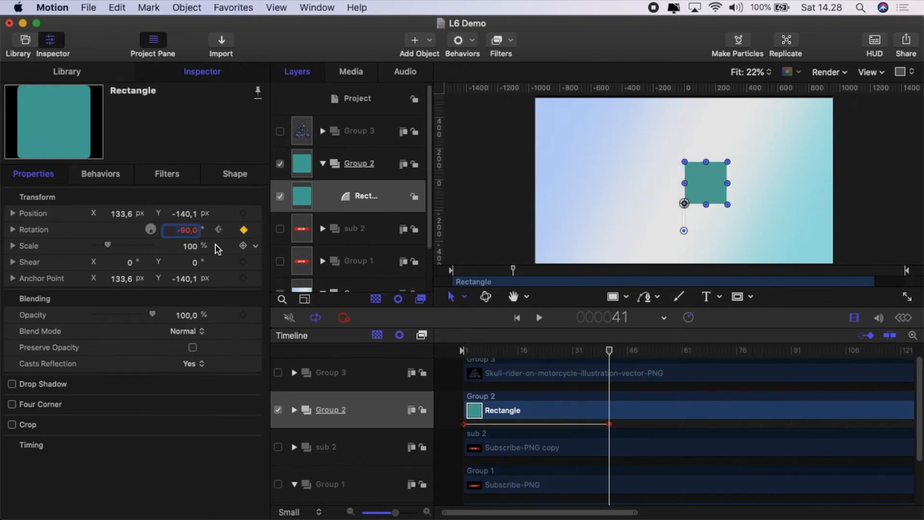
# Play the Rectangle's rotation animation twice from frame 1
pyautogui.moveTo(608, 353); pyautogui.dragTo(426, 351)
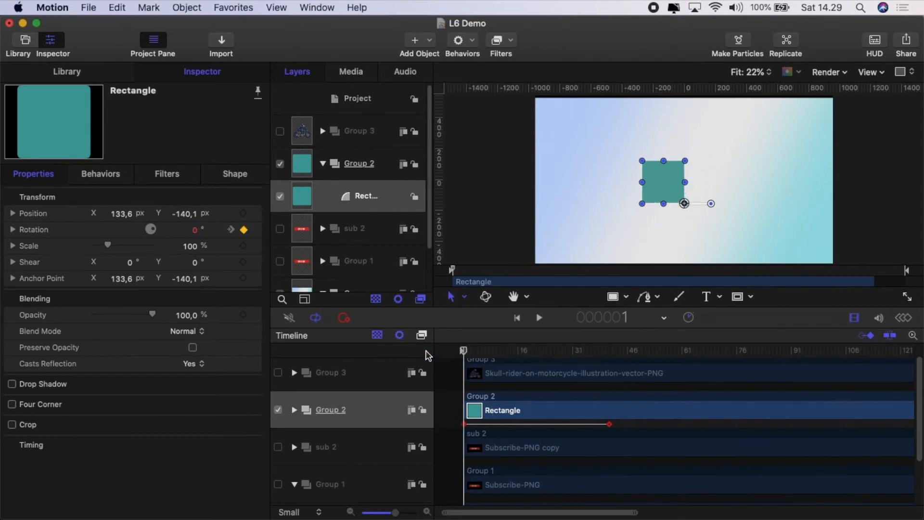
pyautogui.click(540, 318)
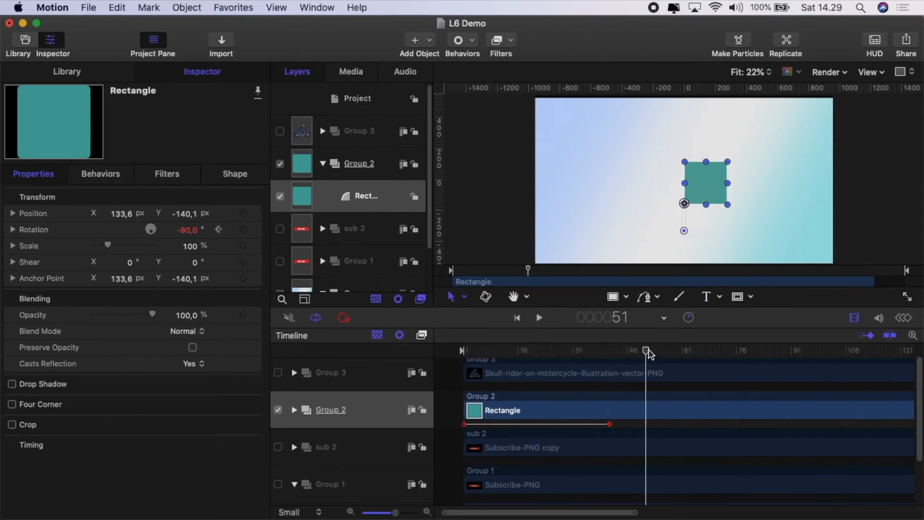
pyautogui.moveTo(649, 354); pyautogui.dragTo(463, 352)
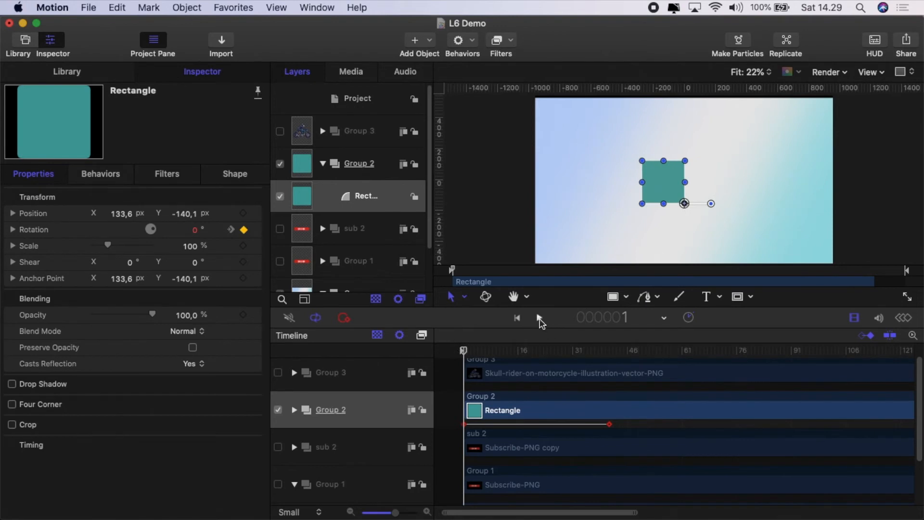
pyautogui.click(539, 318)
pyautogui.press('space')
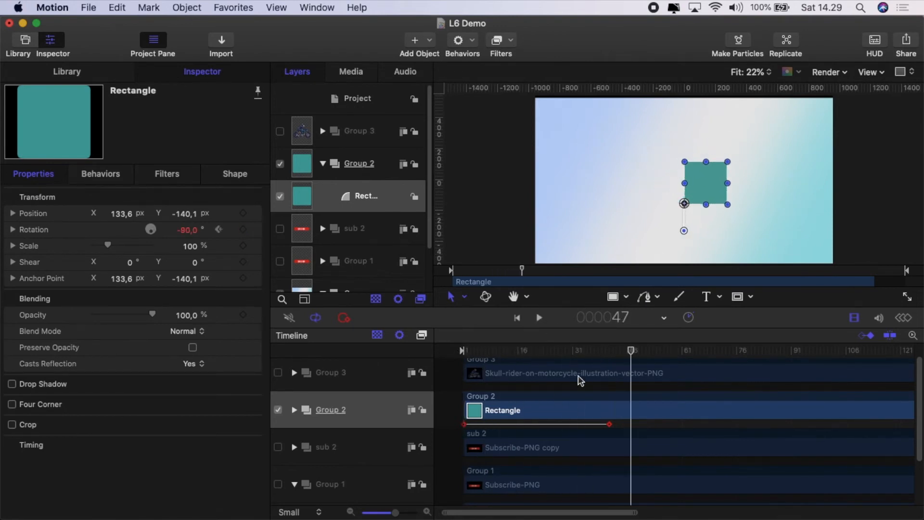
# Show the Keyframe Editor, select both Rotation Z keyframes of the Rectangle and change their interpolation to Bezier
pyautogui.click(908, 318)
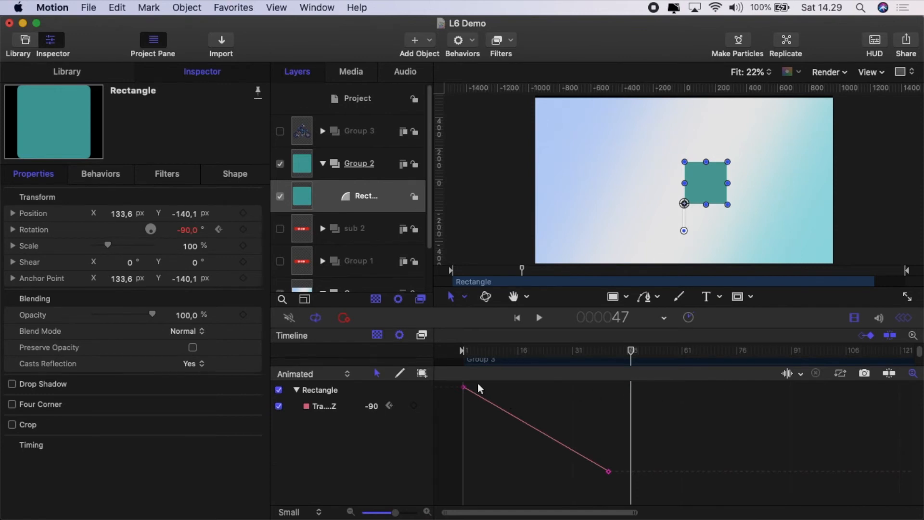
pyautogui.moveTo(456, 385); pyautogui.dragTo(634, 501)
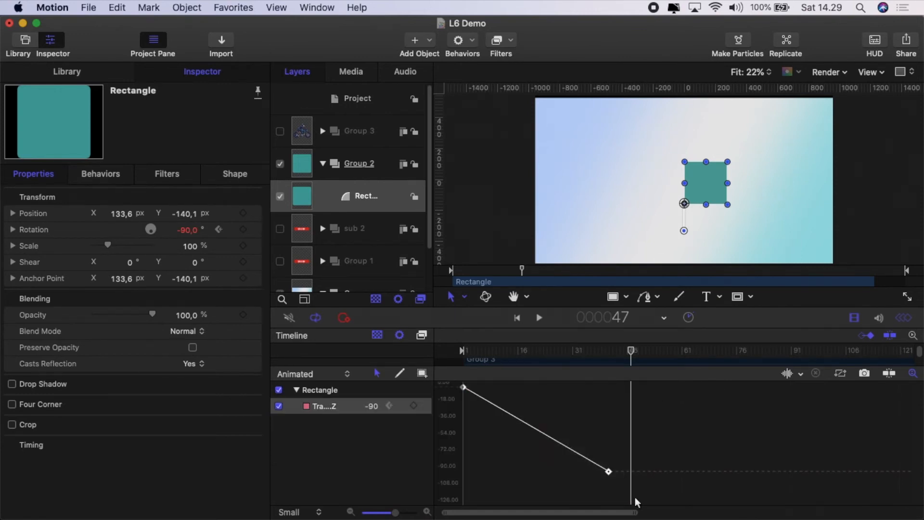
pyautogui.rightClick(609, 473)
pyautogui.moveTo(648, 478)
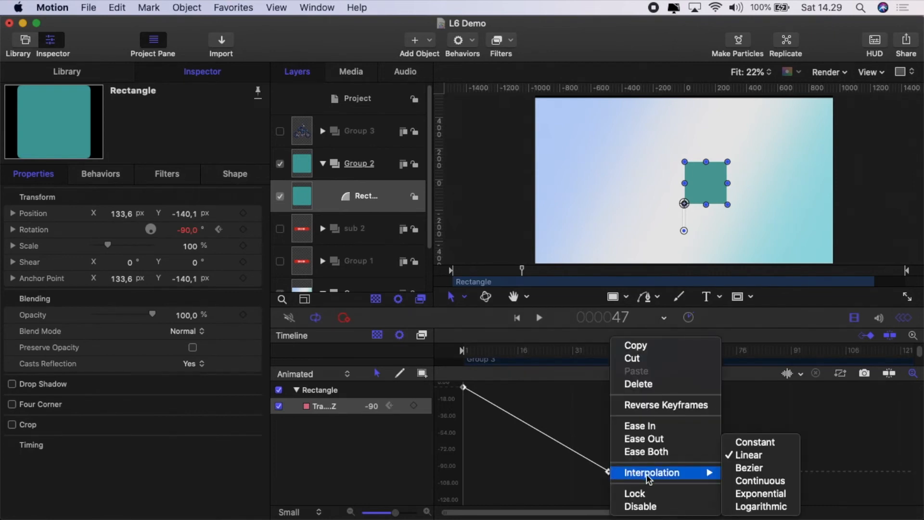
pyautogui.click(762, 468)
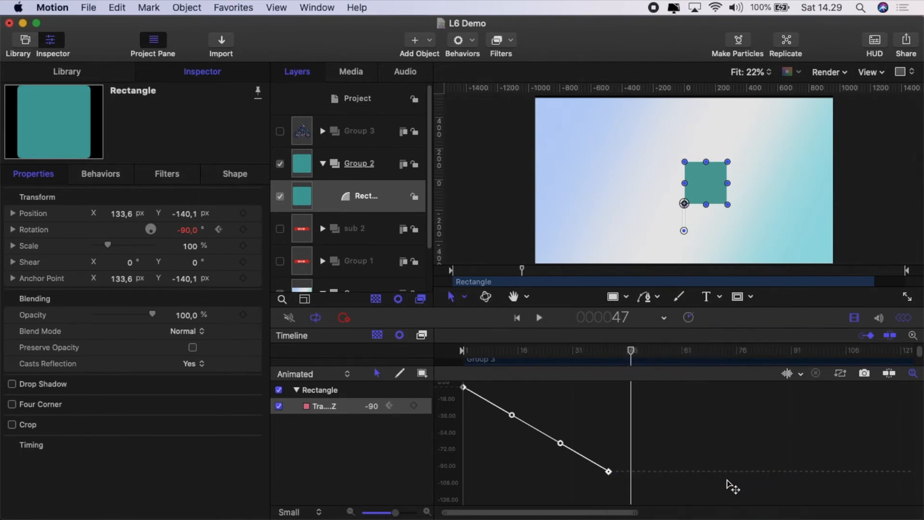
# Break the end rotation keyframe's tangent, raise its handle at about frame 36, extend the start handle to about frame 28, and play from frame 1
pyautogui.rightClick(561, 443)
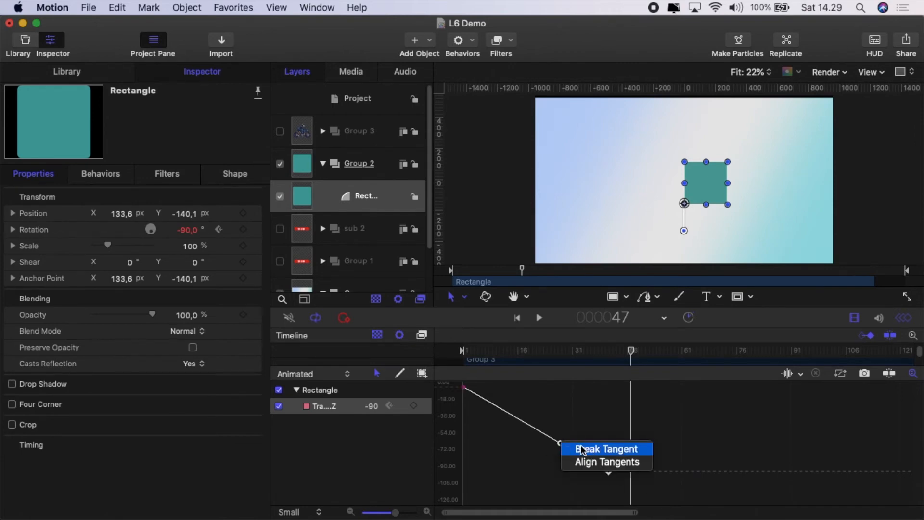
pyautogui.click(583, 449)
pyautogui.moveTo(561, 444); pyautogui.dragTo(589, 391)
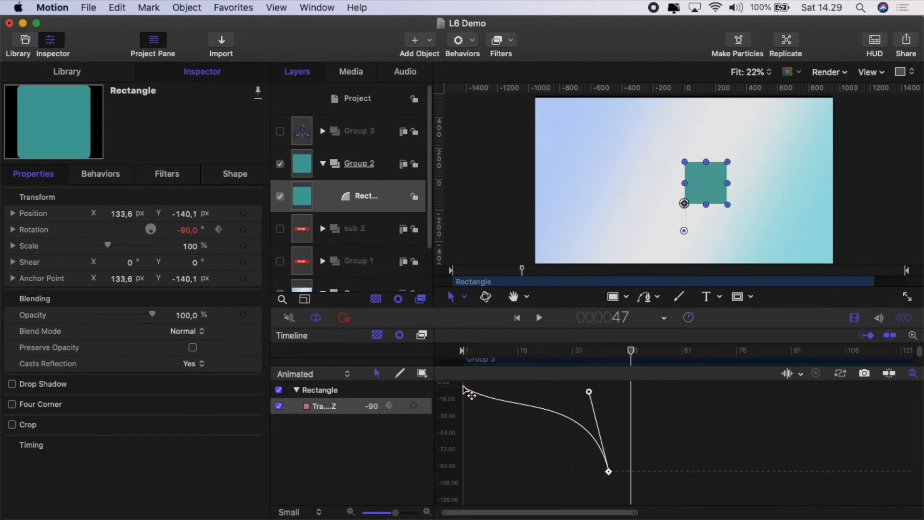
pyautogui.click(463, 387)
pyautogui.moveTo(511, 412); pyautogui.dragTo(563, 409)
pyautogui.moveTo(632, 354); pyautogui.dragTo(422, 341)
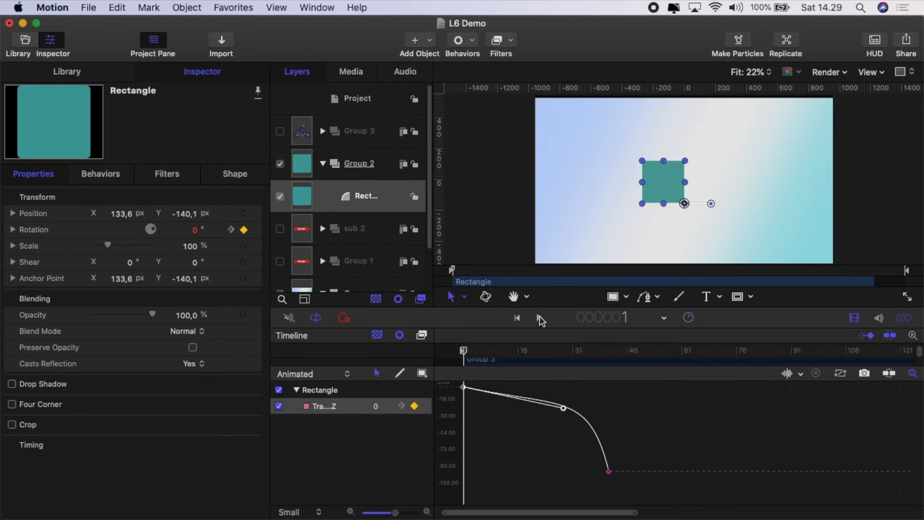
pyautogui.click(540, 319)
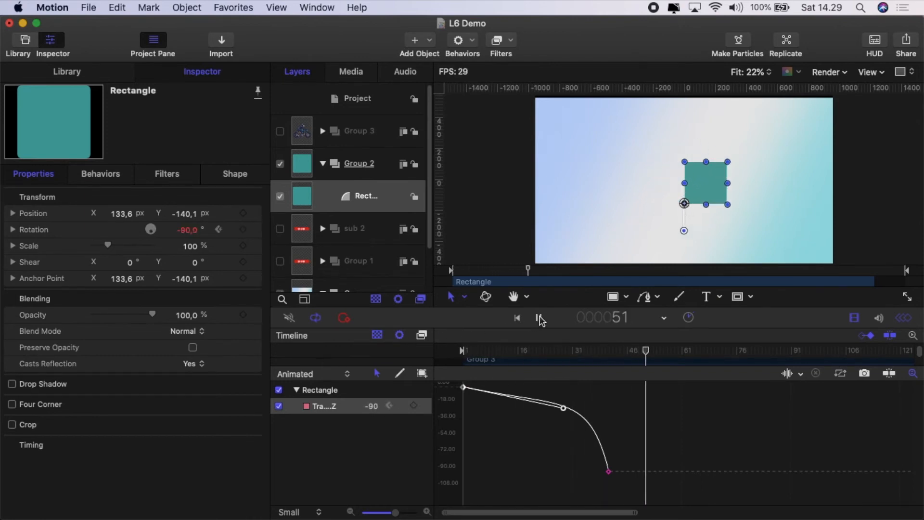
# Stop playback, shorten the Rectangle's start rotation handle to about frame 26, and play the rotation from frame 1
pyautogui.click(540, 318)
pyautogui.moveTo(564, 409); pyautogui.dragTo(556, 403)
pyautogui.moveTo(646, 351); pyautogui.dragTo(409, 354)
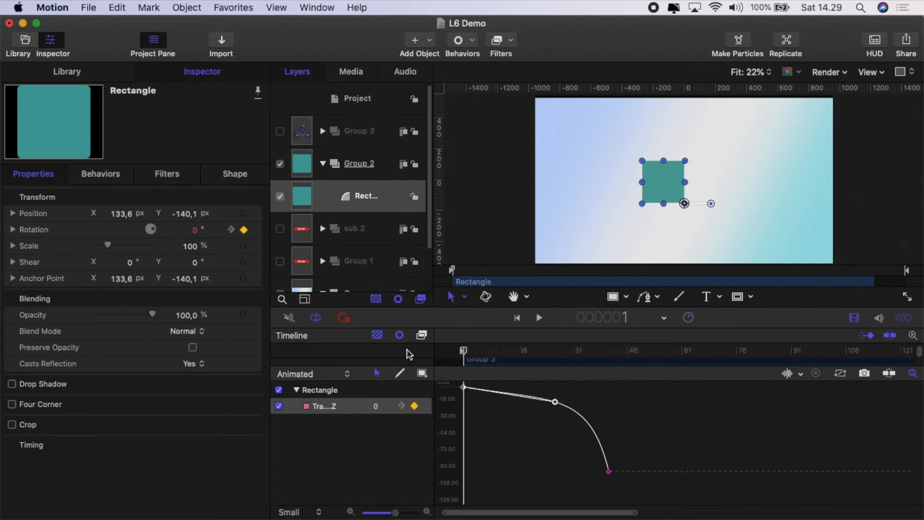
pyautogui.click(539, 318)
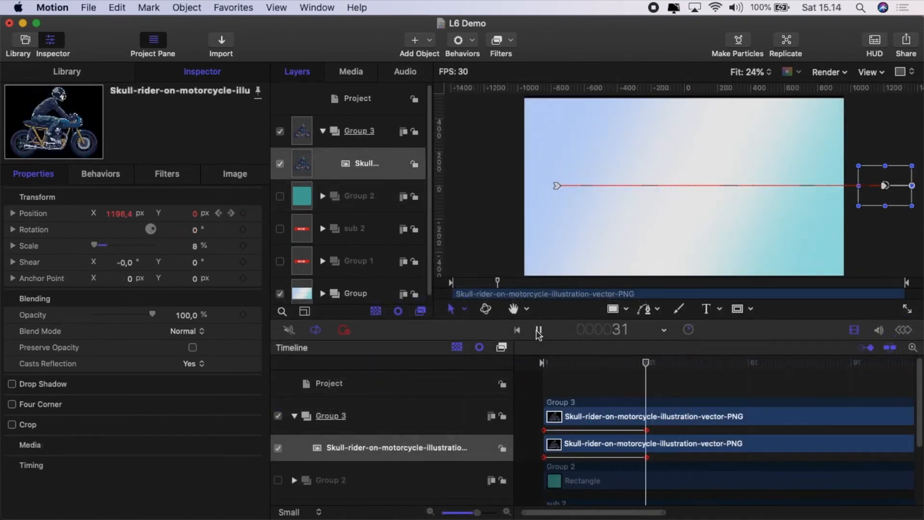
# Show and enlarge the Keyframe Editor for the motorcycle image and select both of its Position X keyframes
pyautogui.click(539, 330)
pyautogui.moveTo(654, 366); pyautogui.dragTo(559, 405)
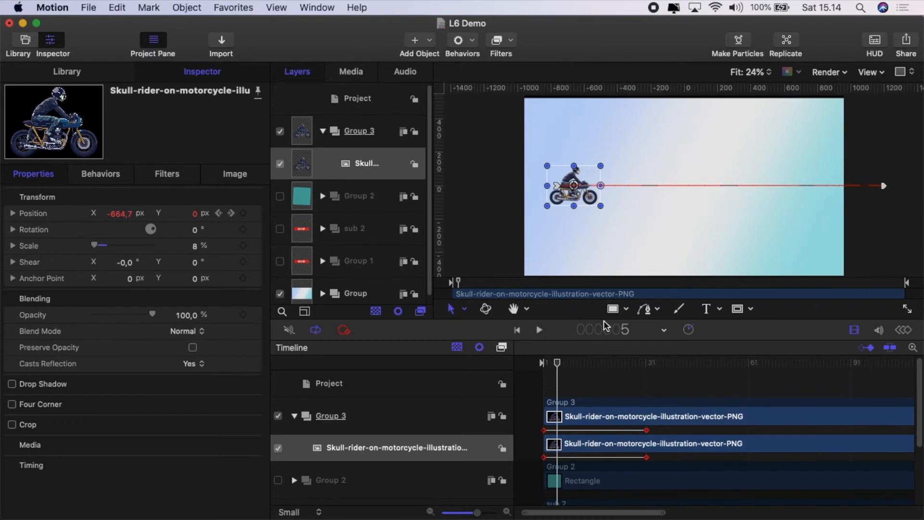
pyautogui.click(906, 333)
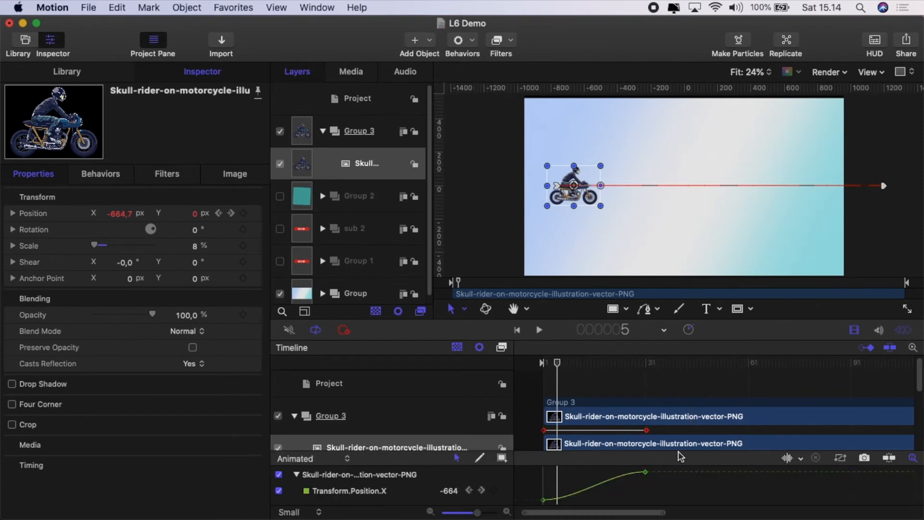
pyautogui.moveTo(680, 456); pyautogui.dragTo(689, 326)
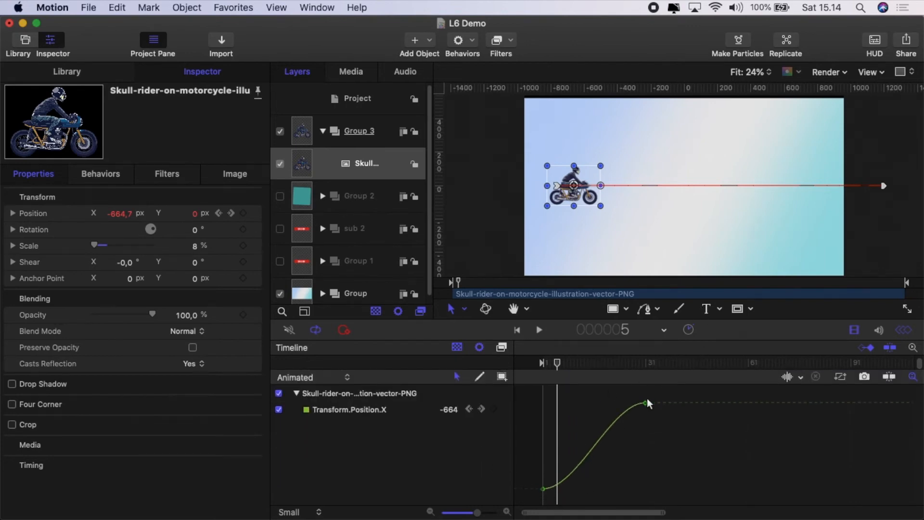
pyautogui.moveTo(530, 395); pyautogui.dragTo(689, 508)
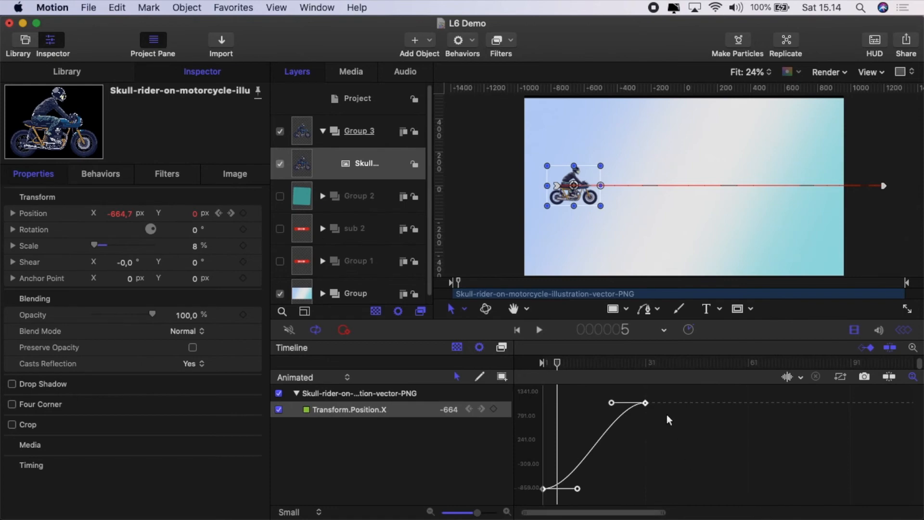
# Break the tangents of the end and start Position X keyframes of the motorcycle image
pyautogui.rightClick(612, 404)
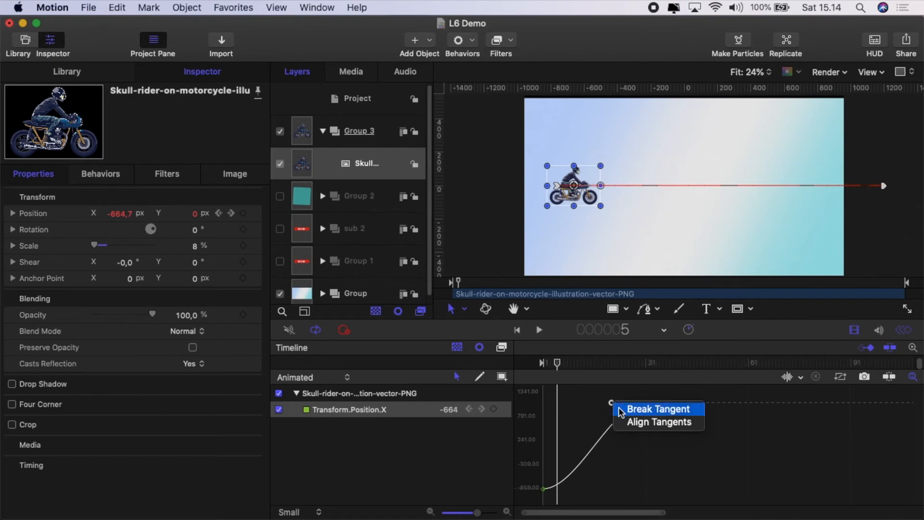
pyautogui.click(621, 409)
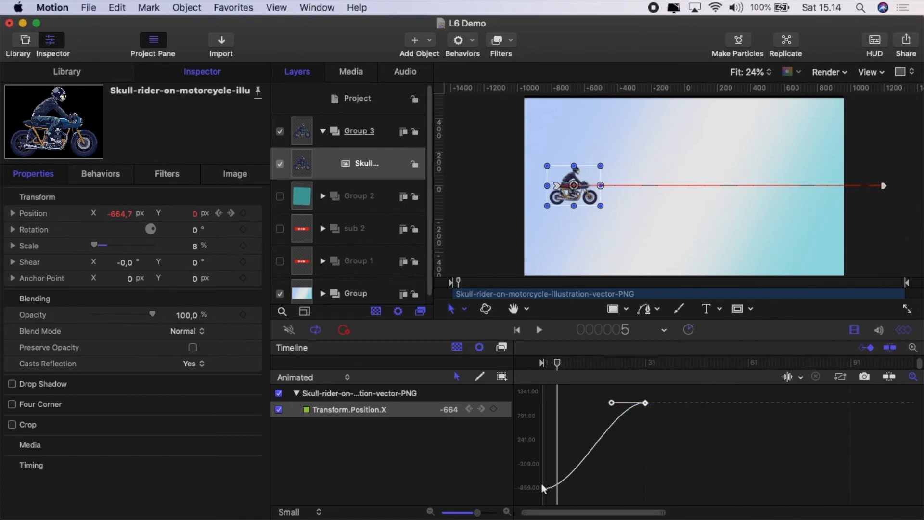
pyautogui.moveTo(543, 490); pyautogui.dragTo(579, 491)
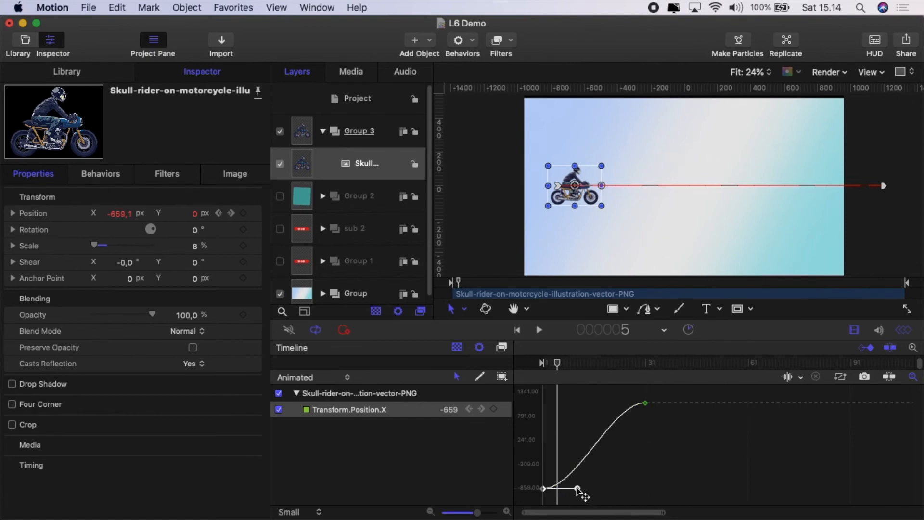
pyautogui.rightClick(578, 489)
pyautogui.click(598, 495)
# Extend the start Position X handle to about frame 18 and lower the end keyframe's handle to about frame 25 for an accelerating curve
pyautogui.moveTo(579, 489); pyautogui.dragTo(603, 486)
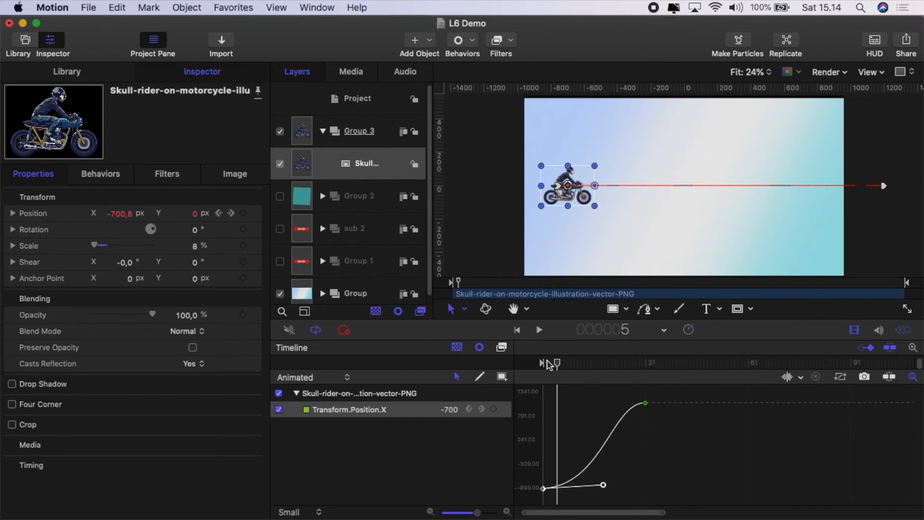
pyautogui.moveTo(558, 367); pyautogui.dragTo(564, 366)
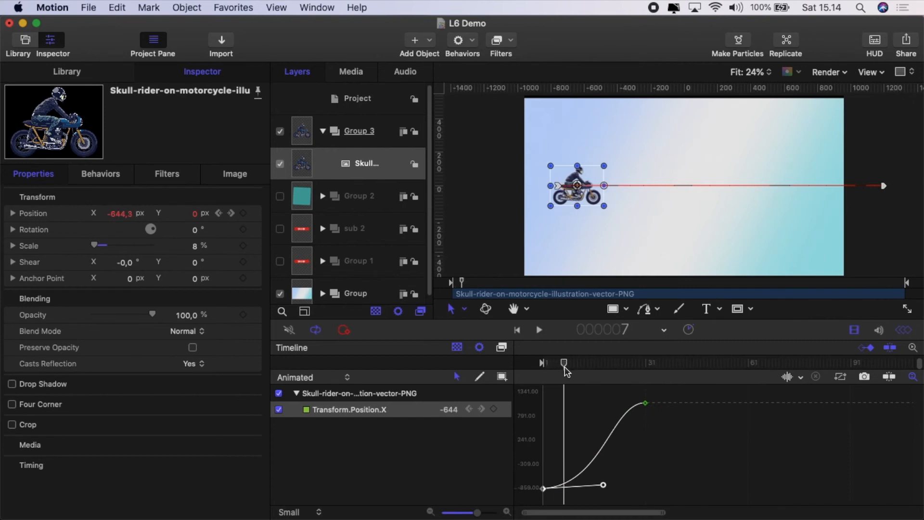
pyautogui.click(645, 403)
pyautogui.moveTo(612, 405); pyautogui.dragTo(624, 439)
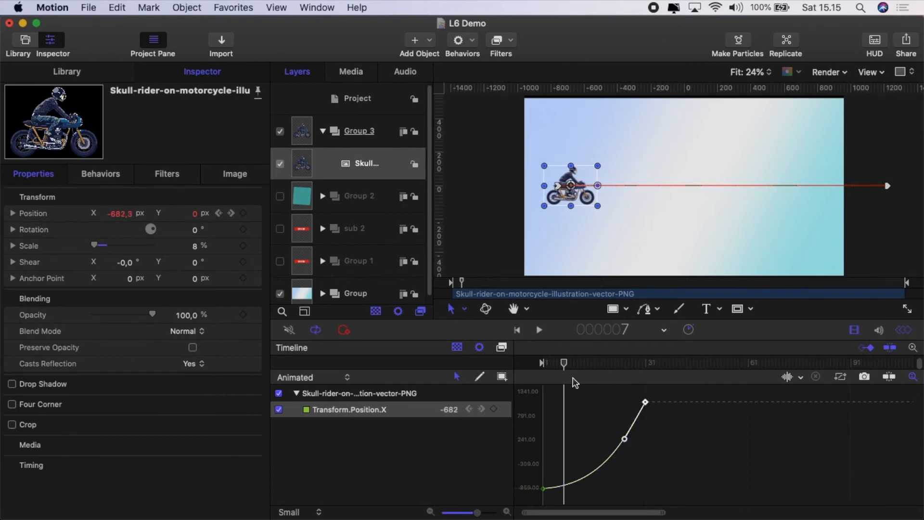
# Play the motorcycle's accelerating ride from frame 1 twice, and return the playhead to frame 1
pyautogui.moveTo(564, 365); pyautogui.dragTo(502, 365)
pyautogui.click(539, 330)
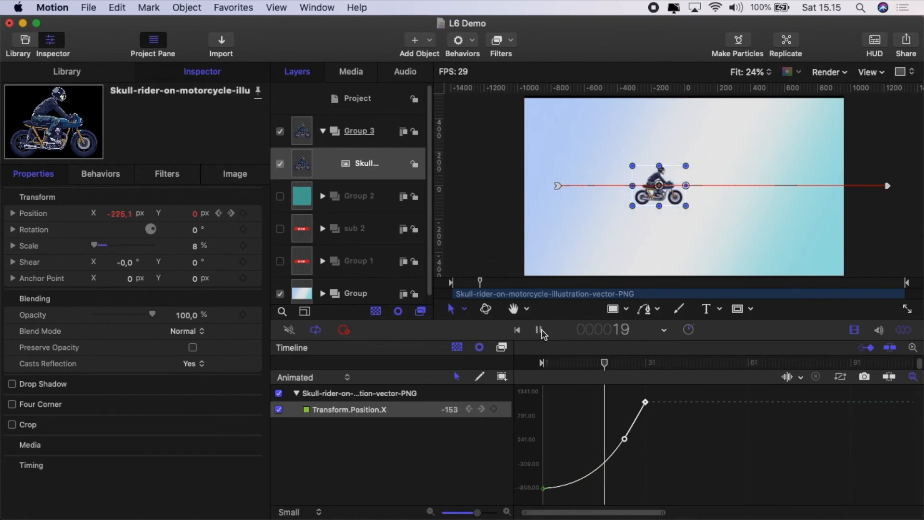
pyautogui.click(540, 330)
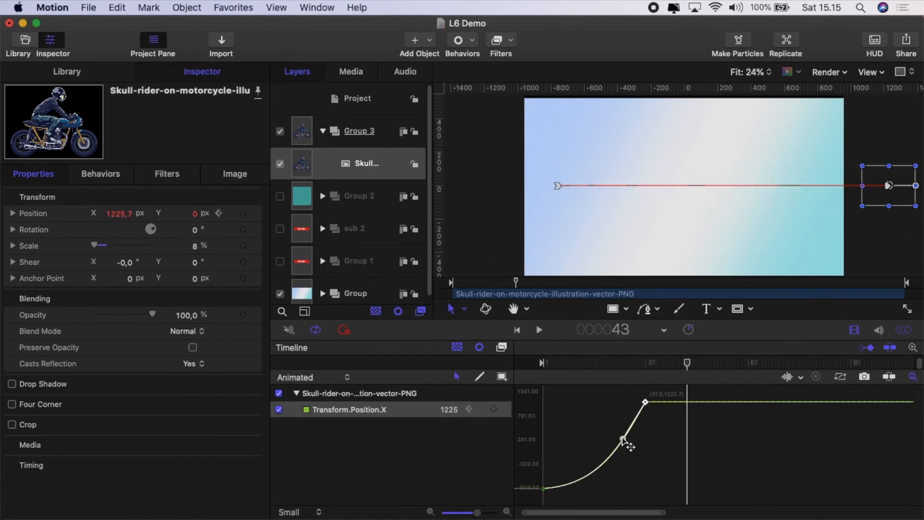
pyautogui.press('space')
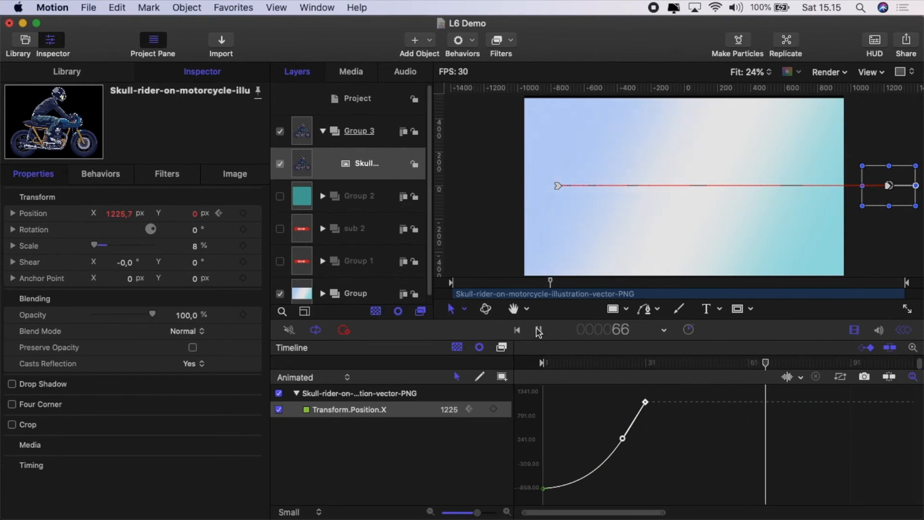
pyautogui.click(517, 331)
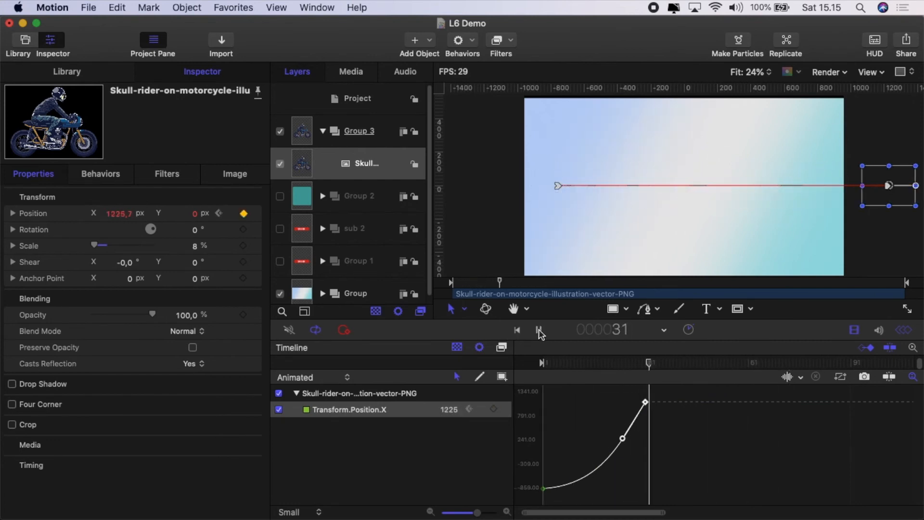
pyautogui.click(540, 331)
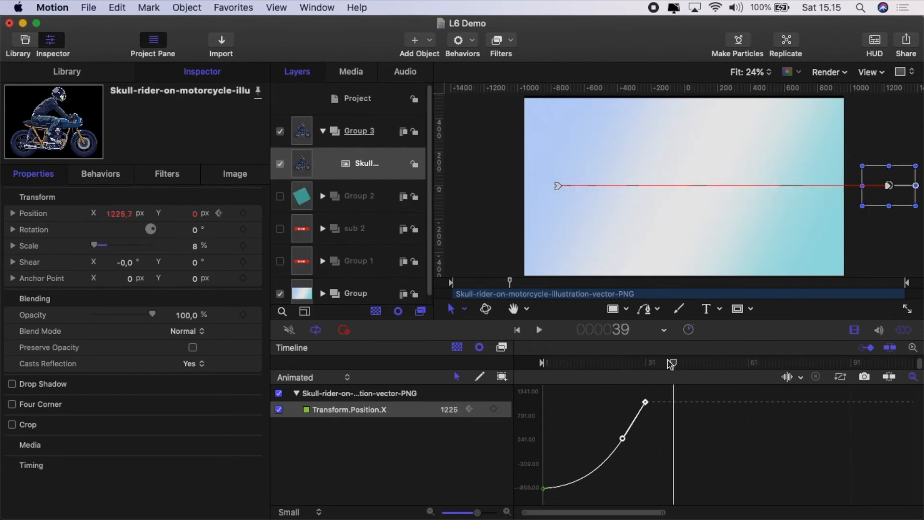
pyautogui.moveTo(673, 364); pyautogui.dragTo(543, 363)
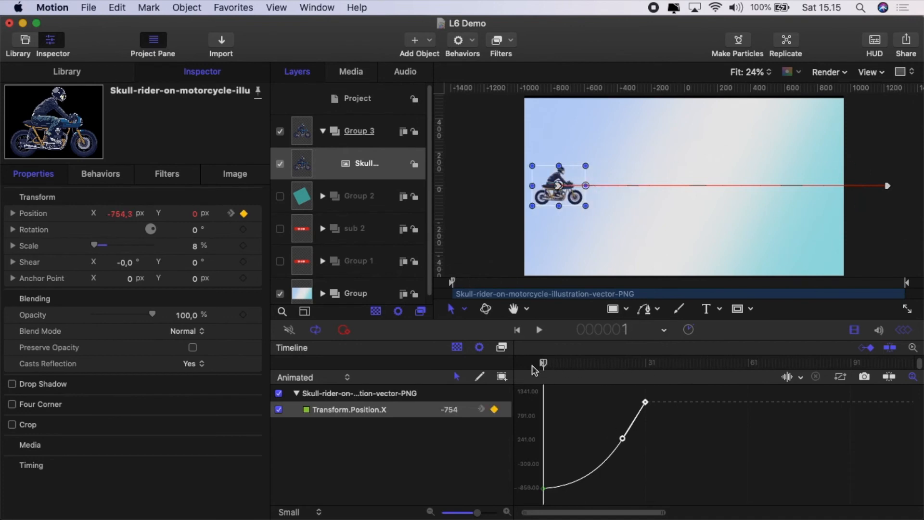
# Hide the Keyframe Editor, play the ride from frame 1, and add a Shear keyframe to the motorcycle image at frame 17
pyautogui.click(903, 331)
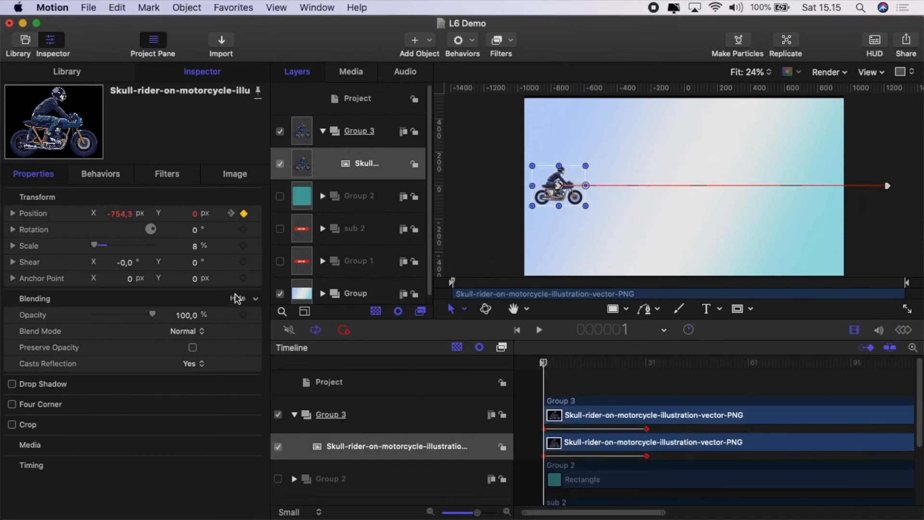
pyautogui.moveTo(545, 368)
pyautogui.mouseDown()
pyautogui.moveTo(563, 368)
pyautogui.moveTo(540, 361)
pyautogui.mouseUp()
pyautogui.click(539, 330)
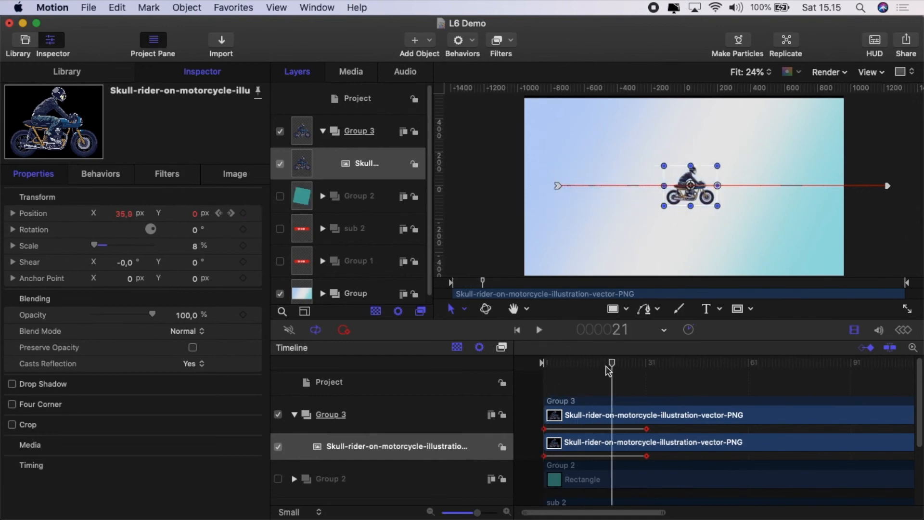
pyautogui.moveTo(612, 365); pyautogui.dragTo(599, 372)
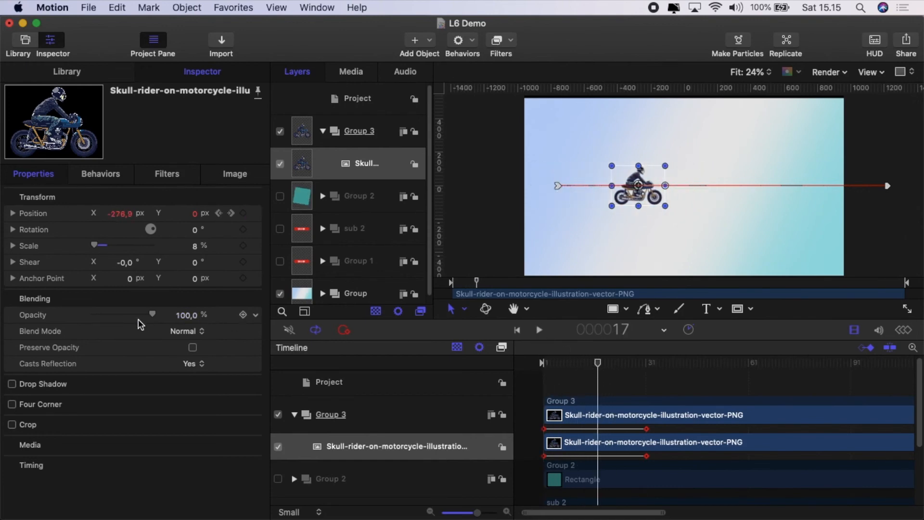
pyautogui.click(243, 263)
pyautogui.click(236, 312)
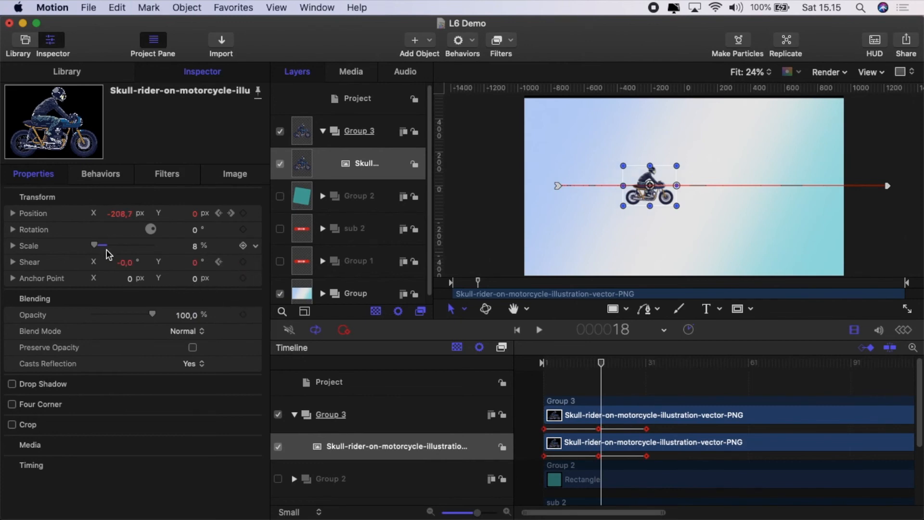
# Set the motorcycle's Shear X to -8° at frame 18
pyautogui.click(127, 263)
pyautogui.press('BackSpace')
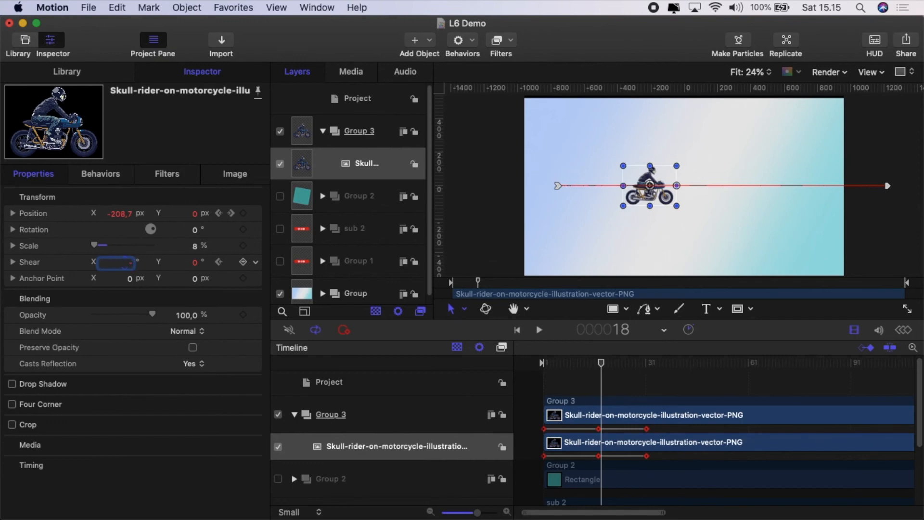
pyautogui.write('-8')
pyautogui.press('Return')
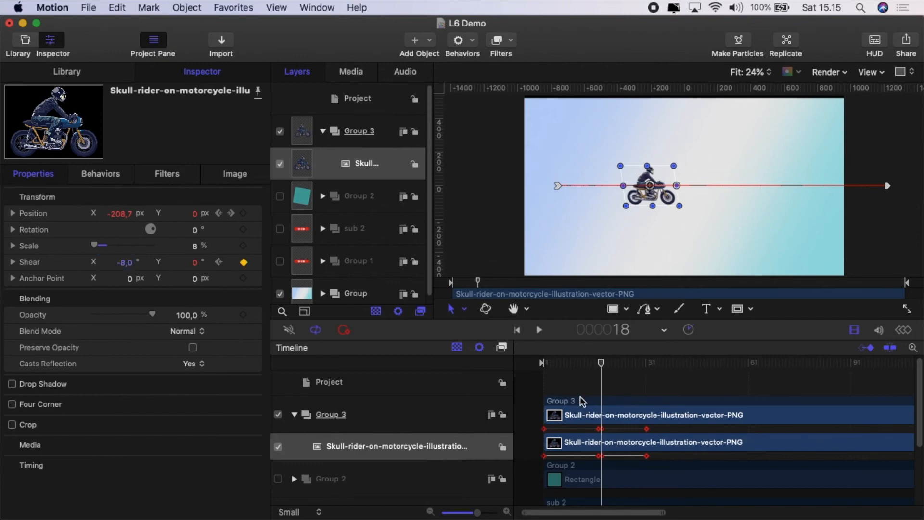
# Advance to frame 22 and set the motorcycle's Shear X to 0°
pyautogui.press('Right')
pyautogui.press('Right')
pyautogui.press('Right')
pyautogui.press('Right')
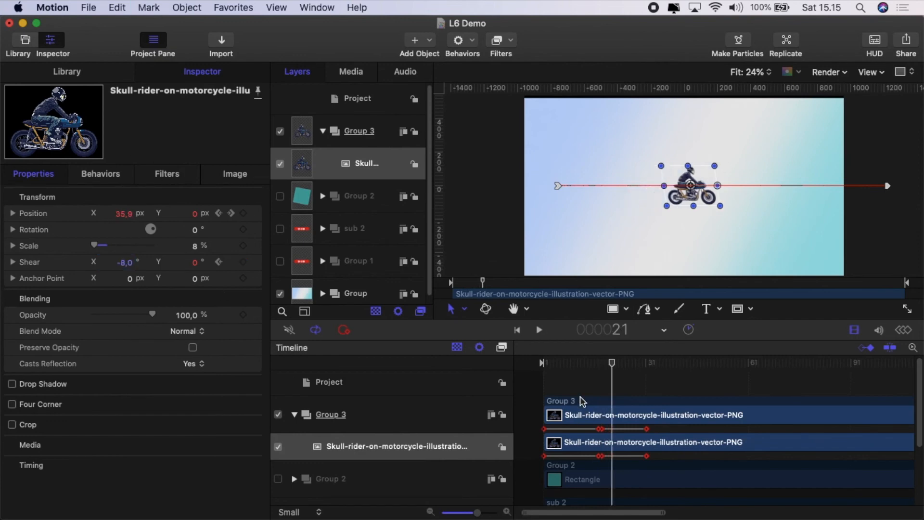
pyautogui.click(126, 266)
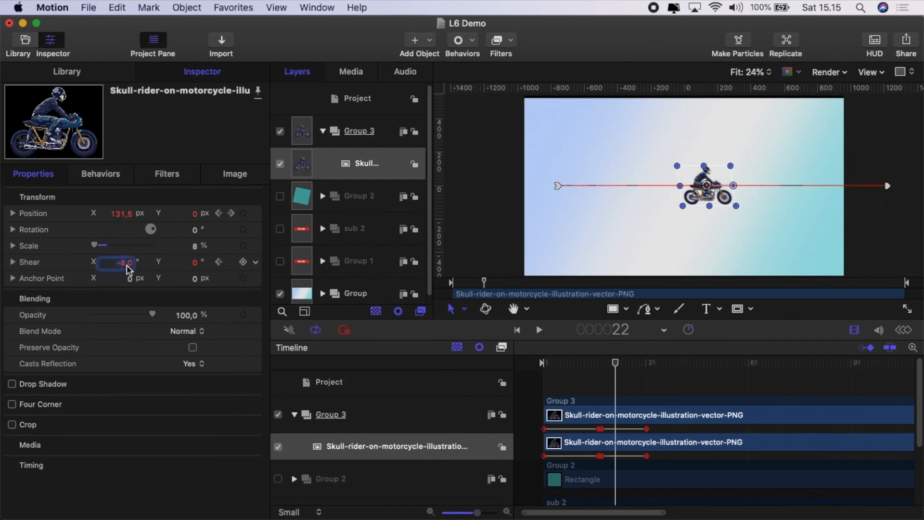
pyautogui.press('Return')
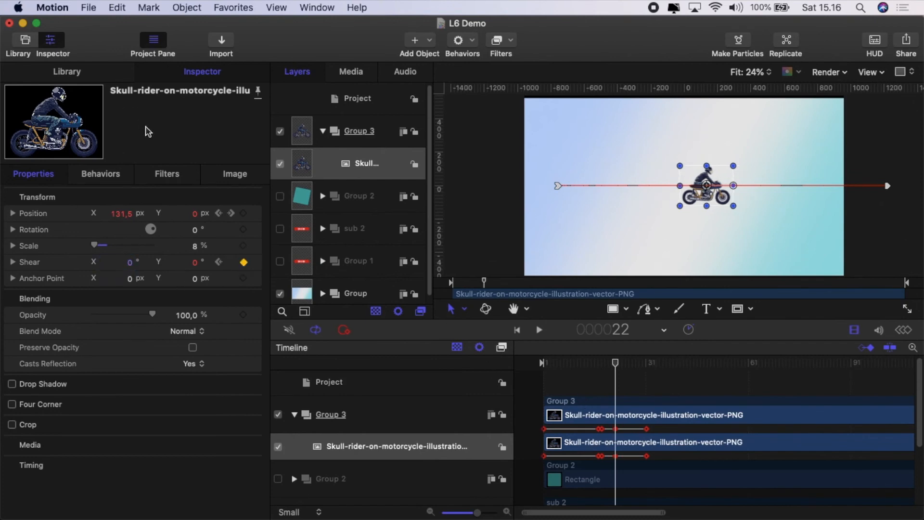
# Show the Keyframe Editor and move the first Shear X keyframe to about frame 10 and the last to about frame 26
pyautogui.moveTo(615, 370); pyautogui.dragTo(597, 392)
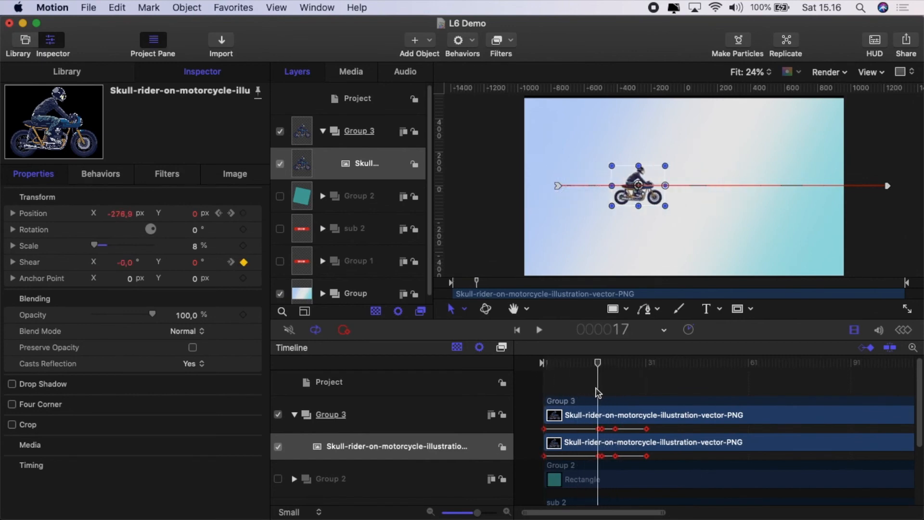
pyautogui.click(898, 332)
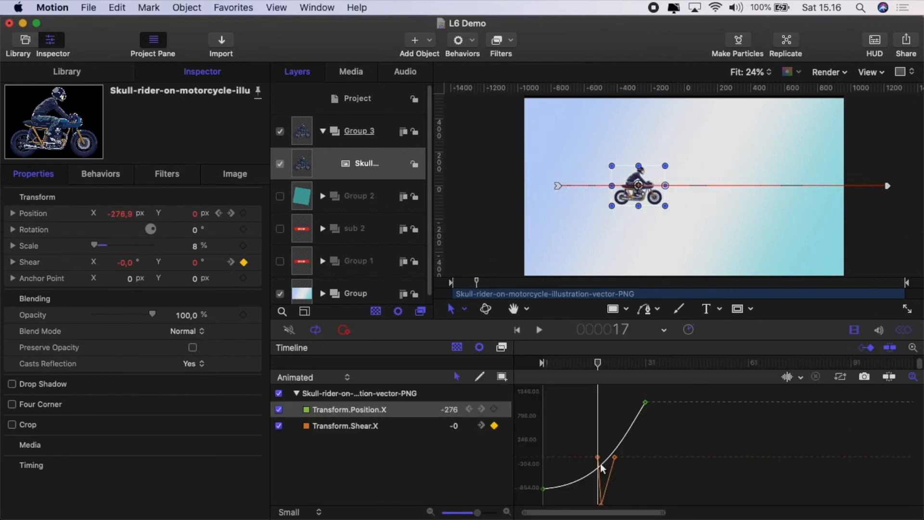
pyautogui.moveTo(598, 458); pyautogui.dragTo(628, 455)
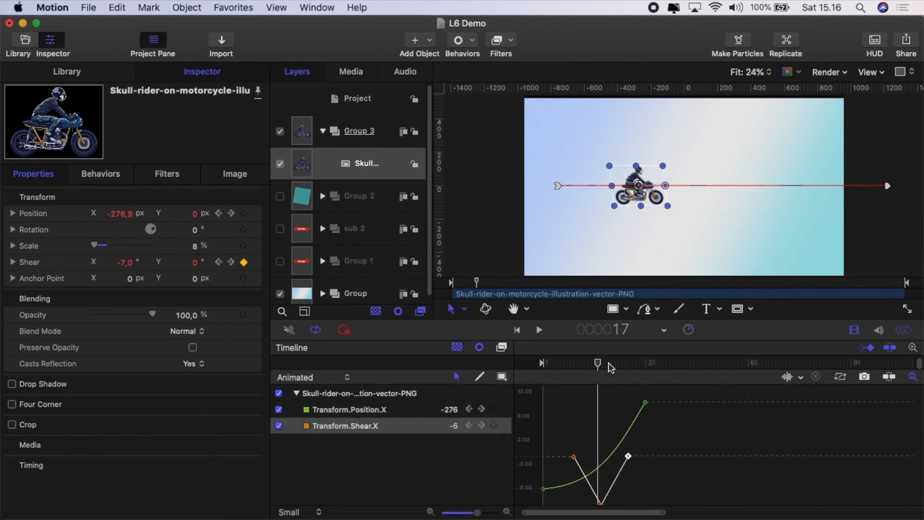
# Play the motorcycle animation with the widened shear timing twice from frame 1 and review its Shear X curve
pyautogui.press('Home')
pyautogui.click(539, 330)
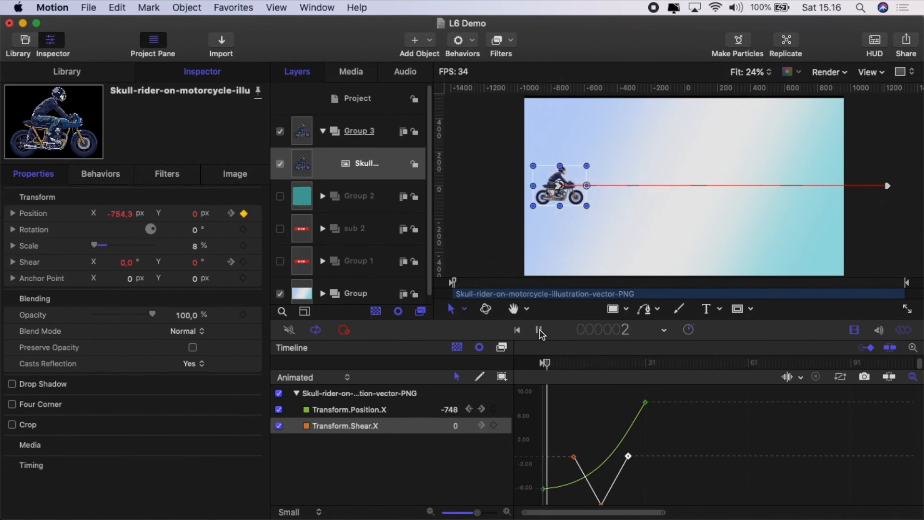
pyautogui.click(540, 330)
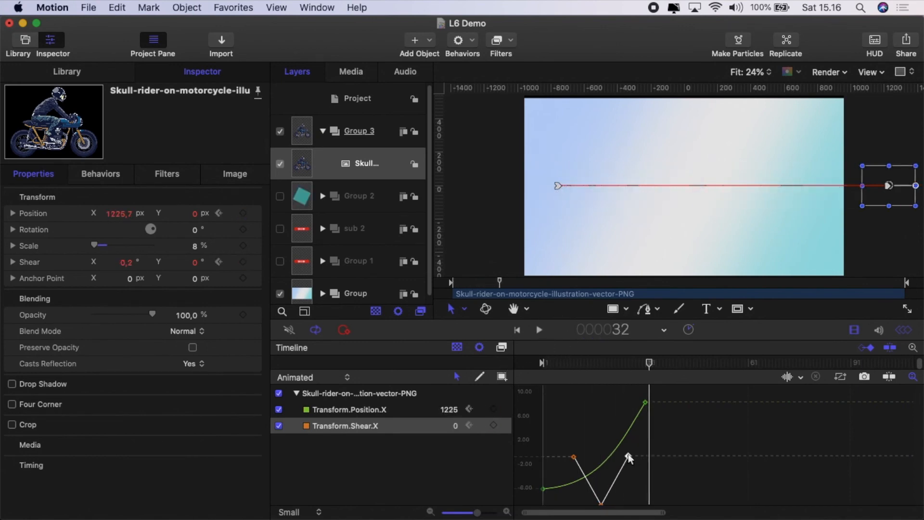
pyautogui.moveTo(650, 367); pyautogui.dragTo(543, 368)
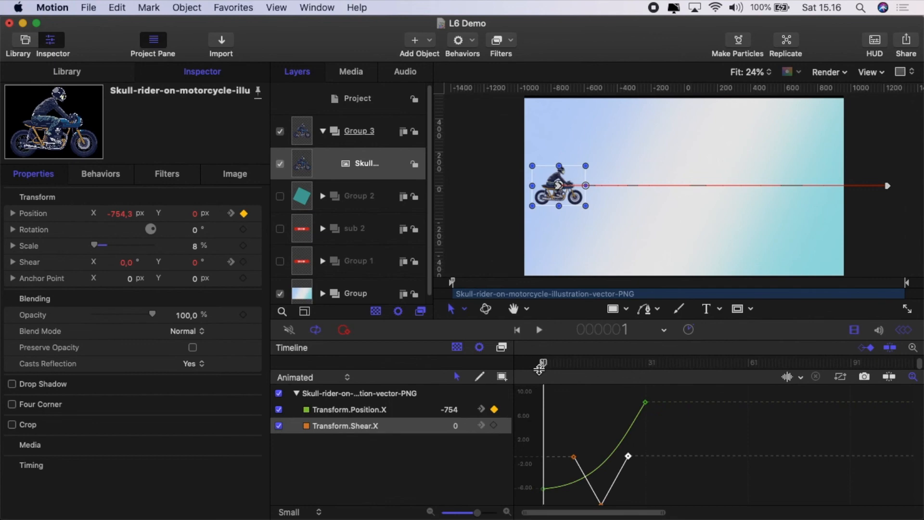
pyautogui.click(539, 330)
pyautogui.click(538, 331)
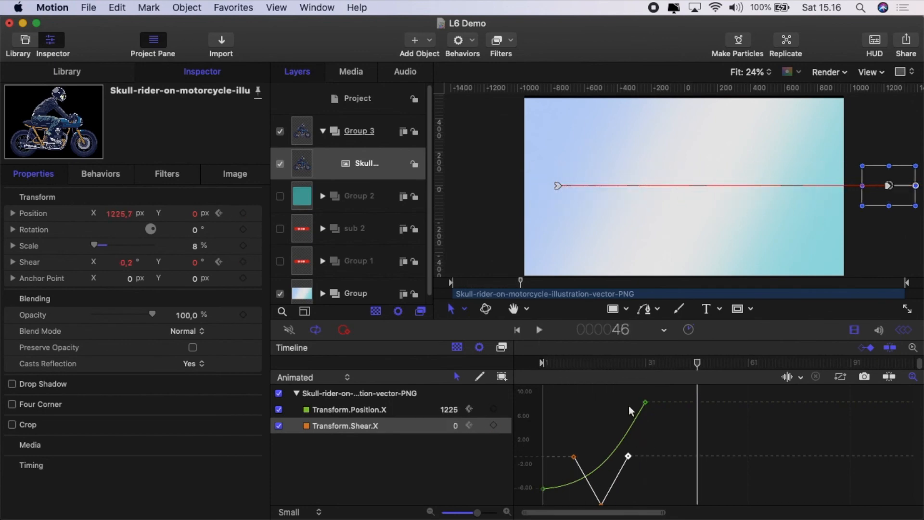
pyautogui.scroll(-2, 650, 432)
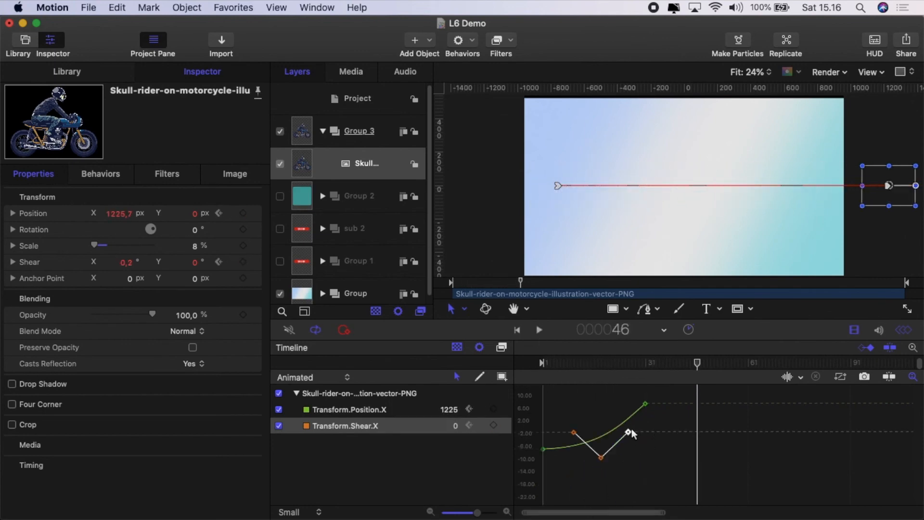
# Shift all three Shear X keyframes about 3 frames earlier so the first sits near frame 7, and play the result
pyautogui.moveTo(561, 416); pyautogui.dragTo(621, 435)
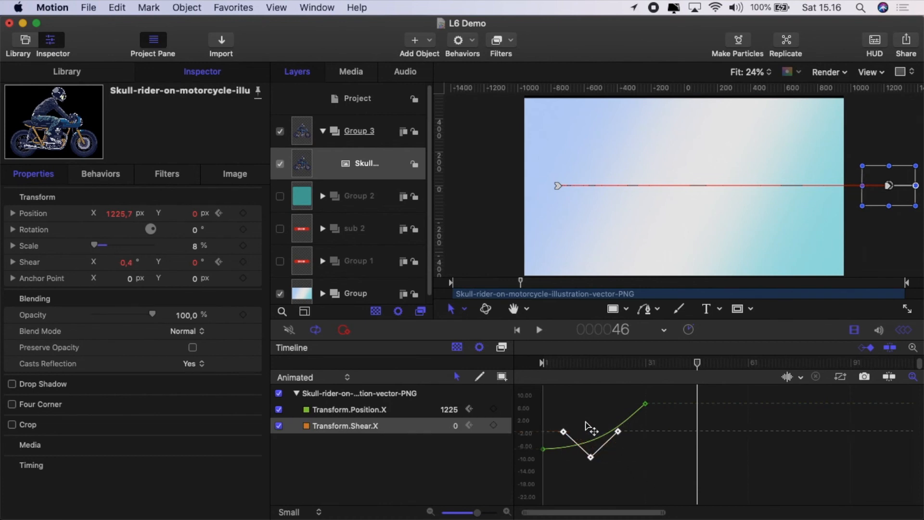
pyautogui.click(539, 329)
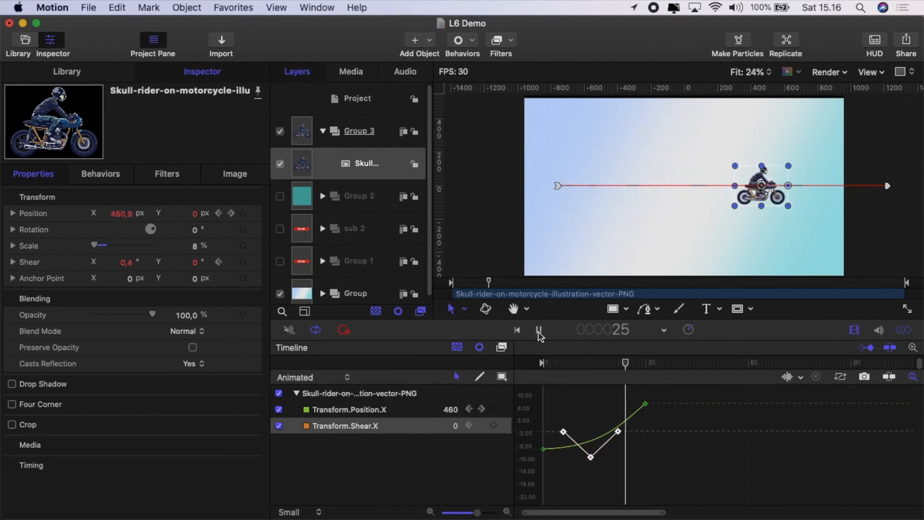
# Enlarge the canvas to player-only view and replay the motorcycle animation from frame 1 to check the retimed shear
pyautogui.press('F8')
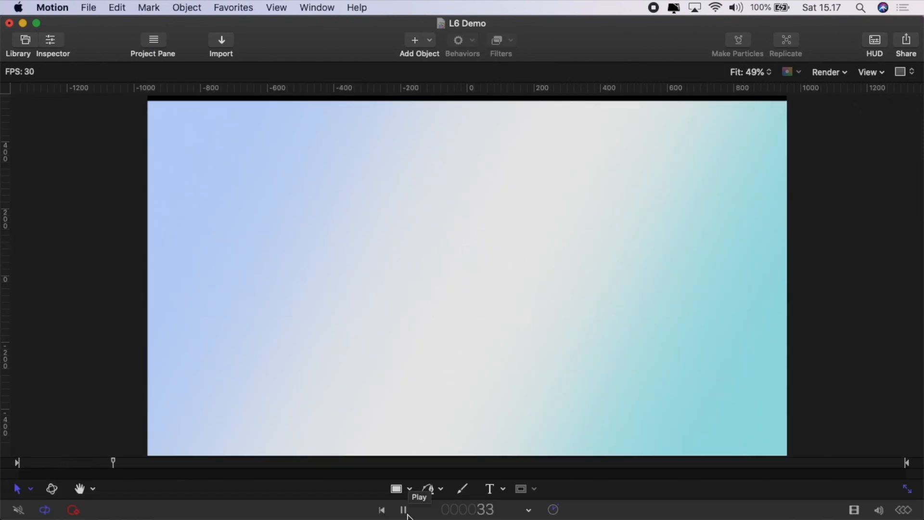
pyautogui.click(407, 513)
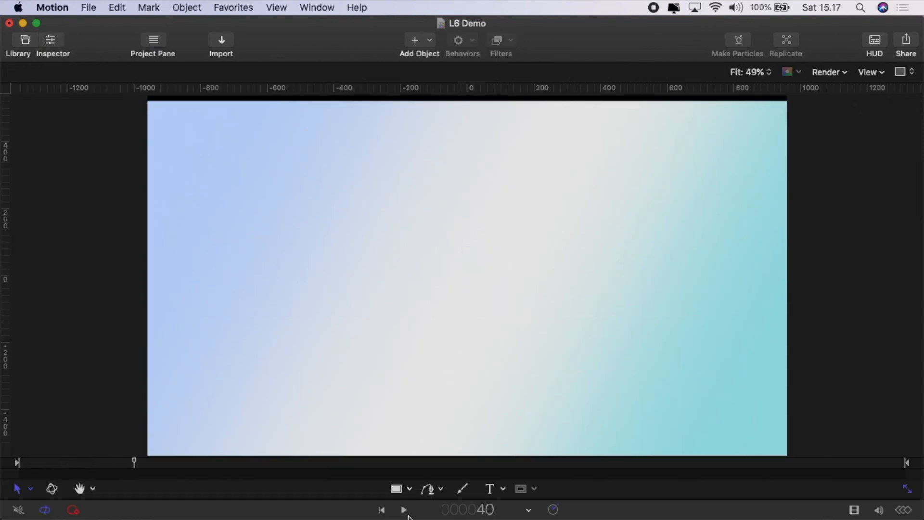
pyautogui.click(383, 511)
pyautogui.click(407, 513)
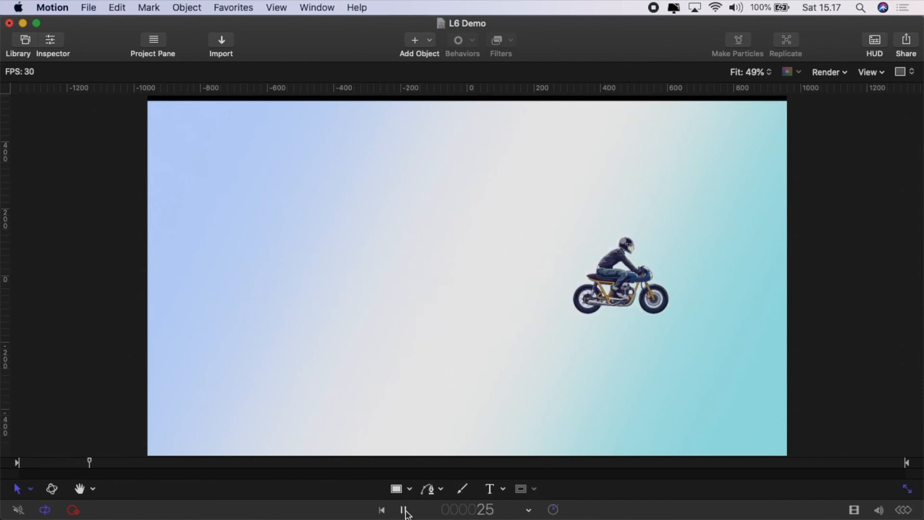
pyautogui.click(404, 512)
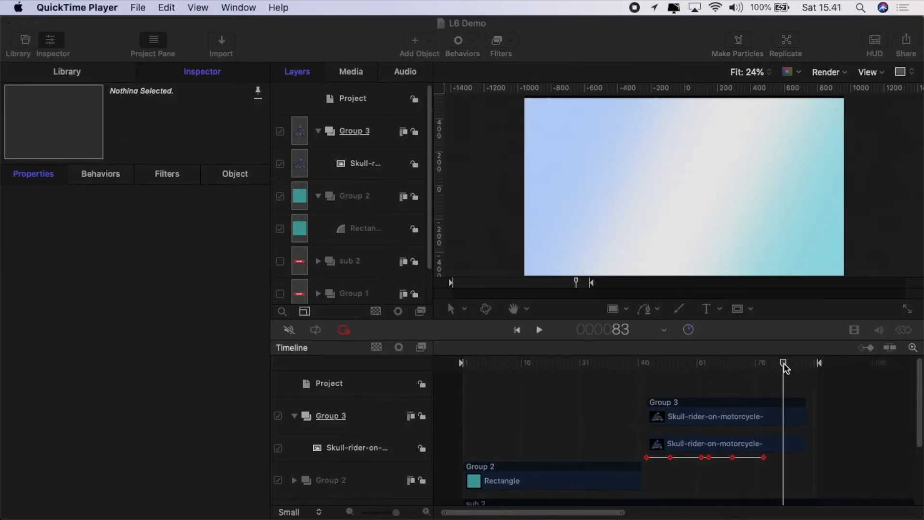
# Play the combined rectangle and motorcycle sequence from frame 1
pyautogui.click(753, 368)
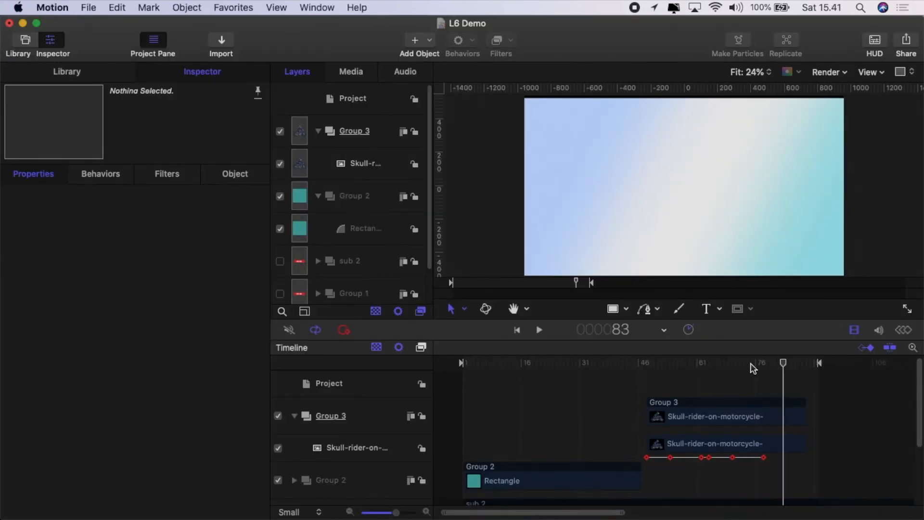
pyautogui.click(517, 331)
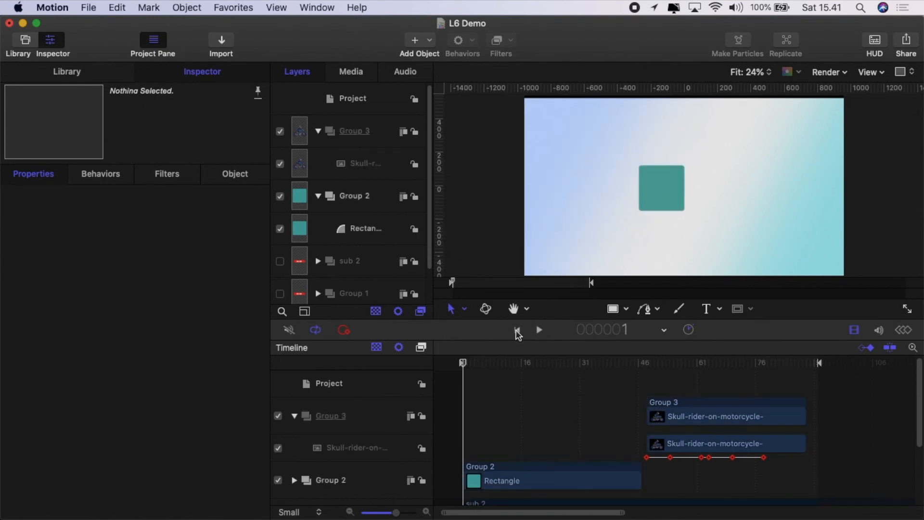
pyautogui.click(540, 332)
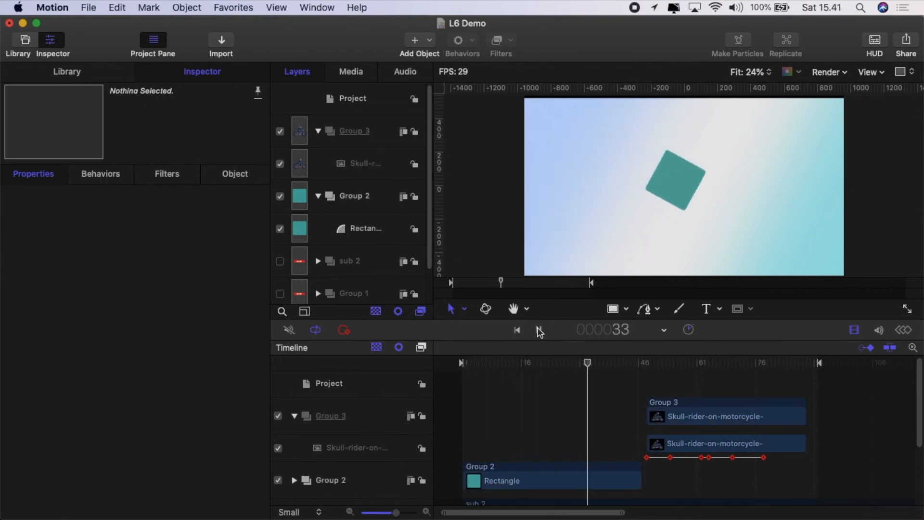